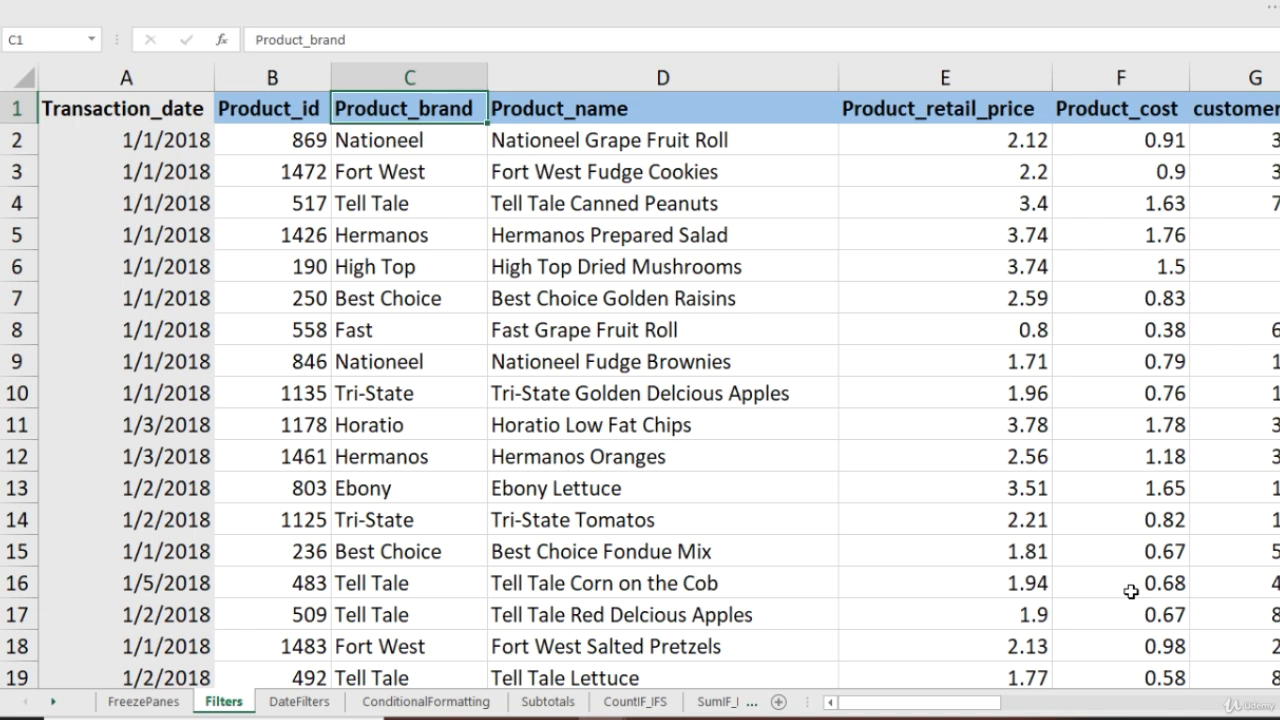
# Step: Turn on filtering for the header row of the transaction data on the Filters sheet
pyautogui.press('alt')
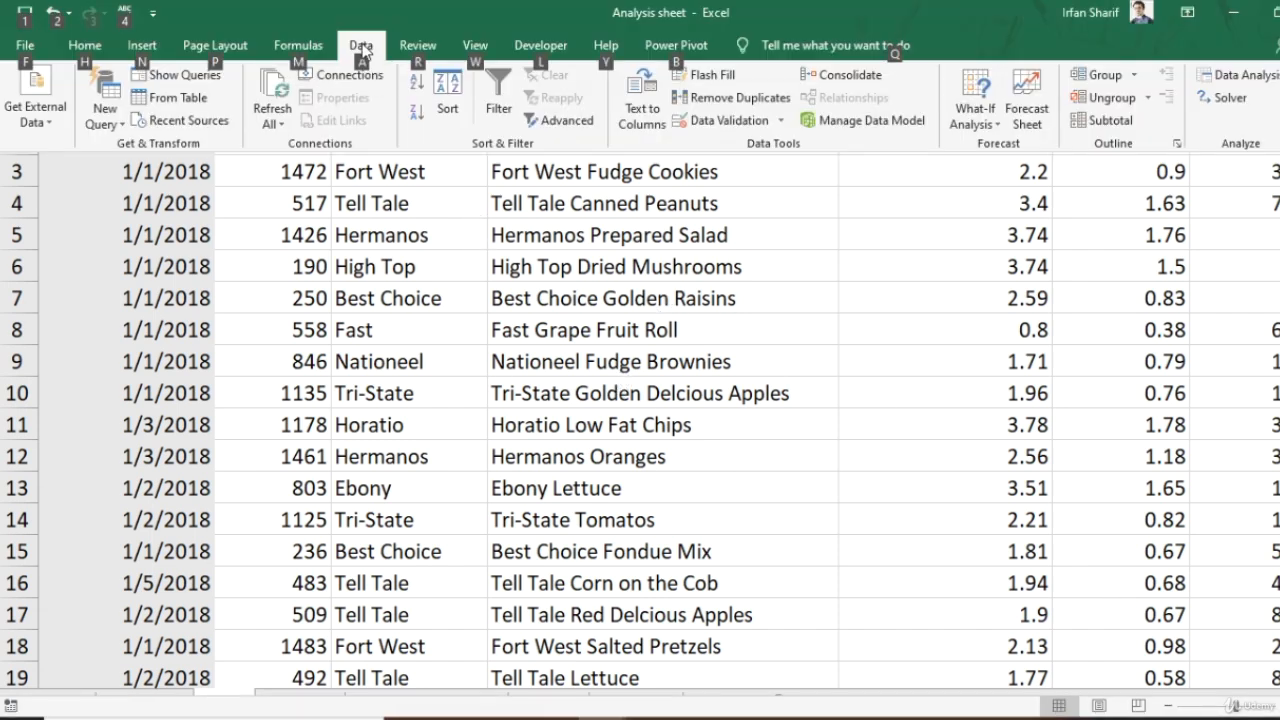
pyautogui.click(499, 104)
pyautogui.click(346, 136)
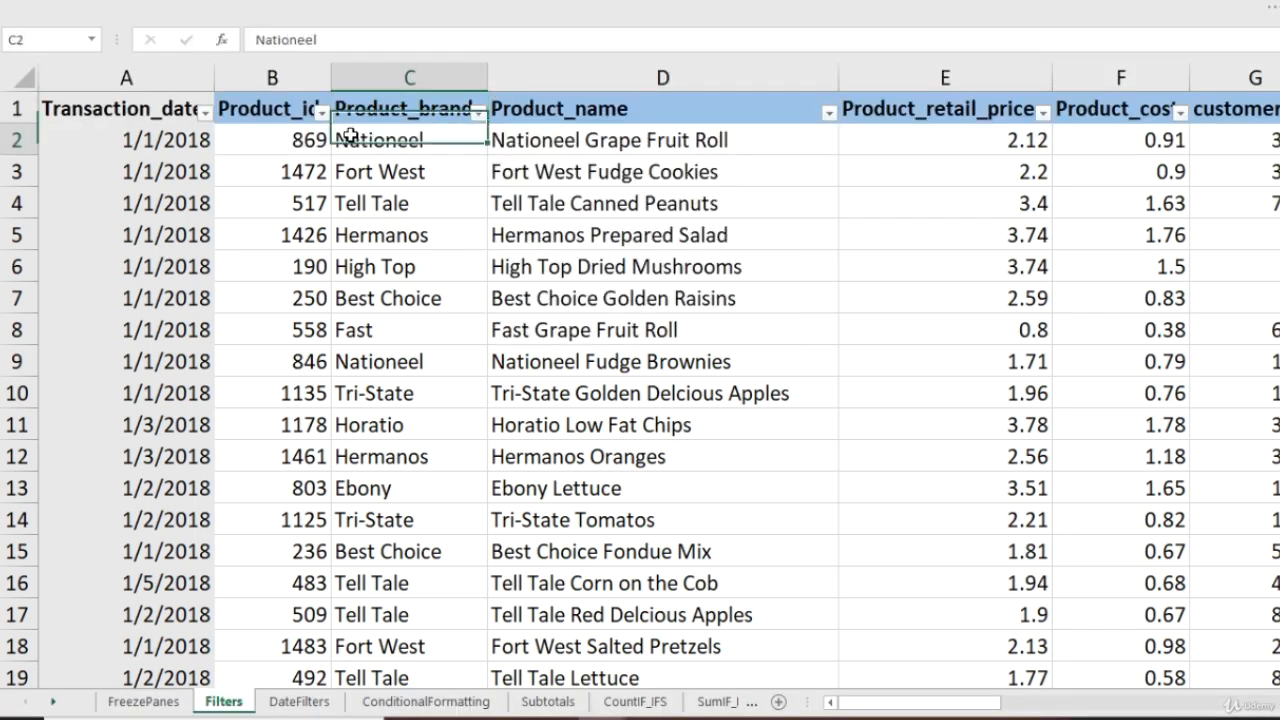
pyautogui.click(260, 108)
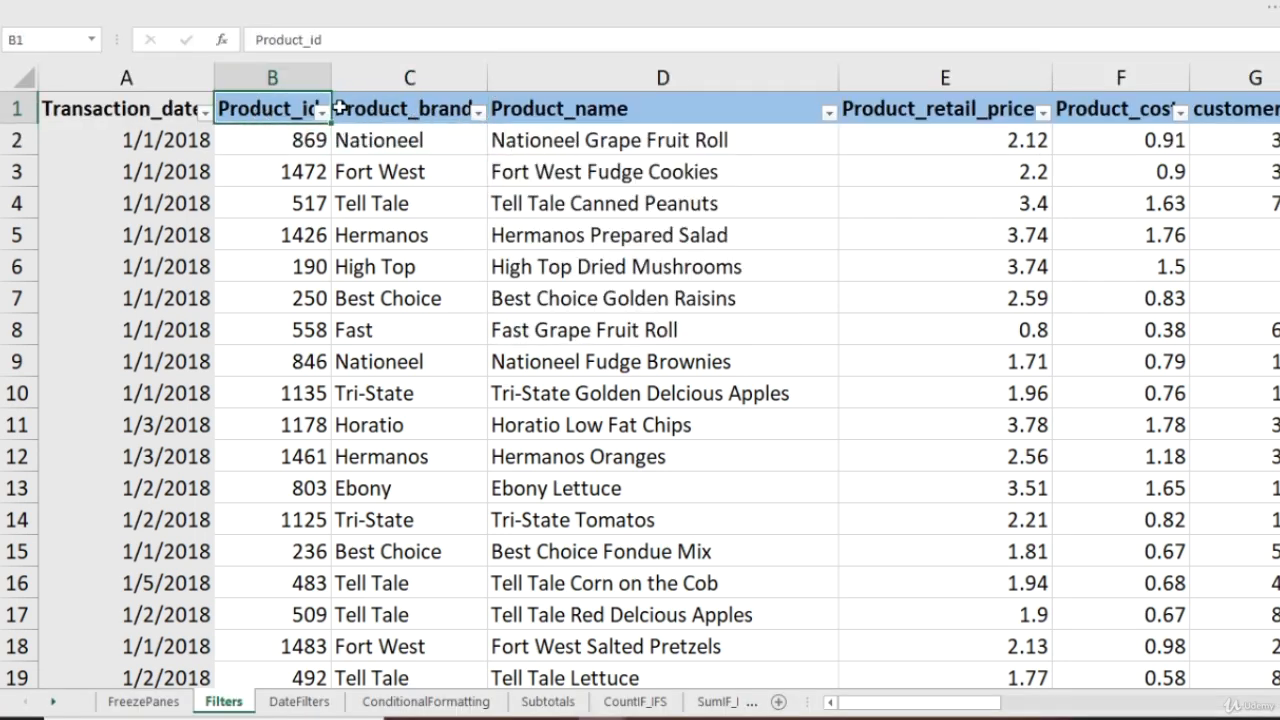
pyautogui.click(153, 107)
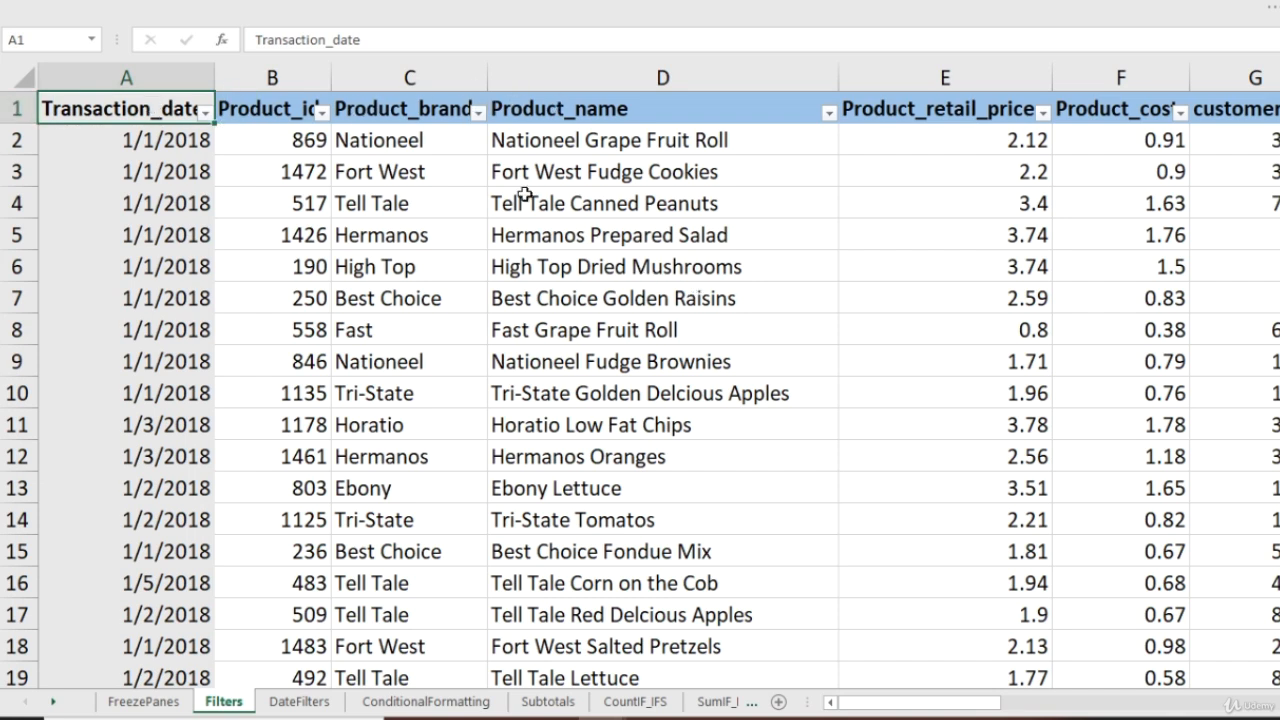
# Step: Look through the brands listed in the Product_brand column's filter and close it without changing the selection
pyautogui.click(477, 114)
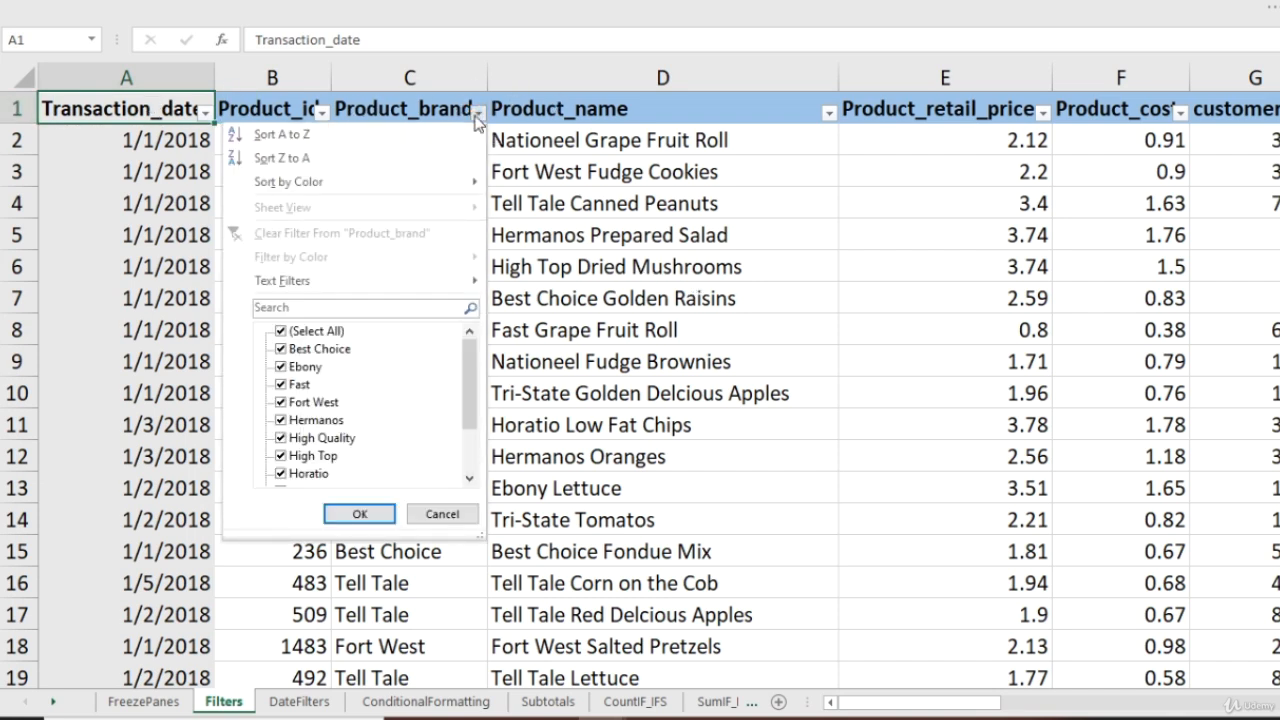
pyautogui.click(477, 116)
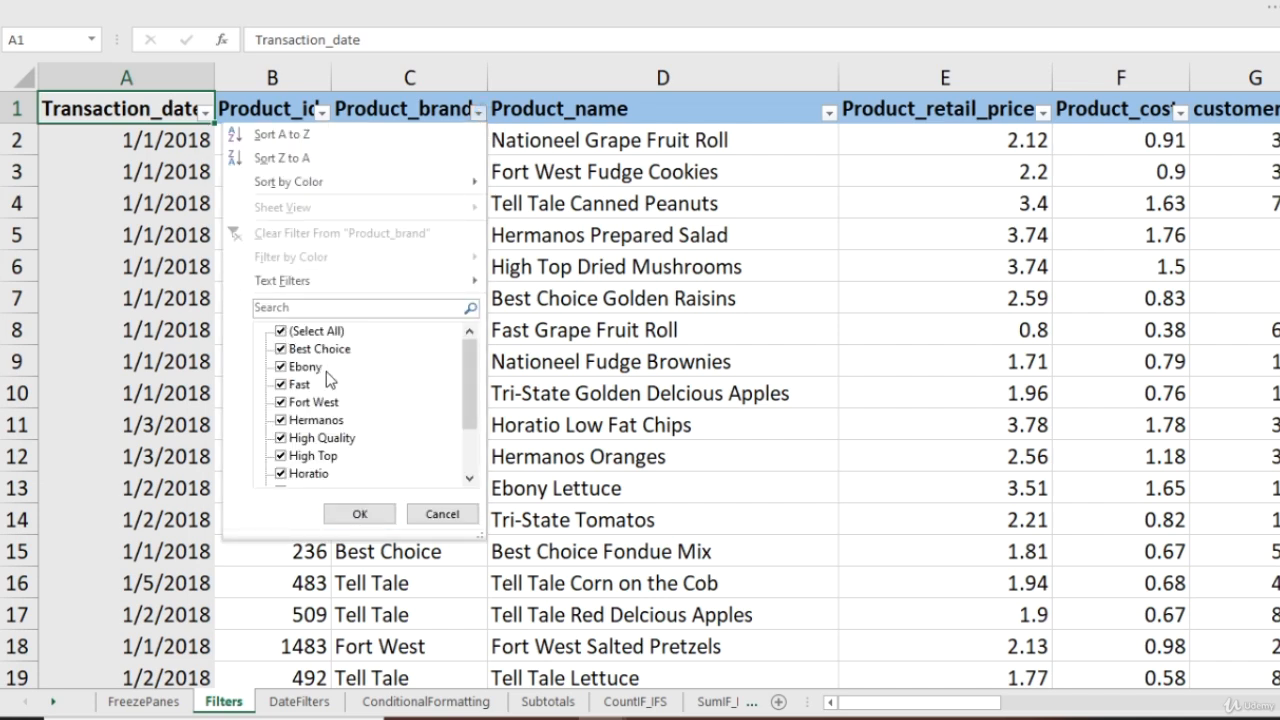
pyautogui.scroll(-2, 315, 395)
pyautogui.scroll(2, 315, 412)
pyautogui.press('Return')
pyautogui.click(428, 114)
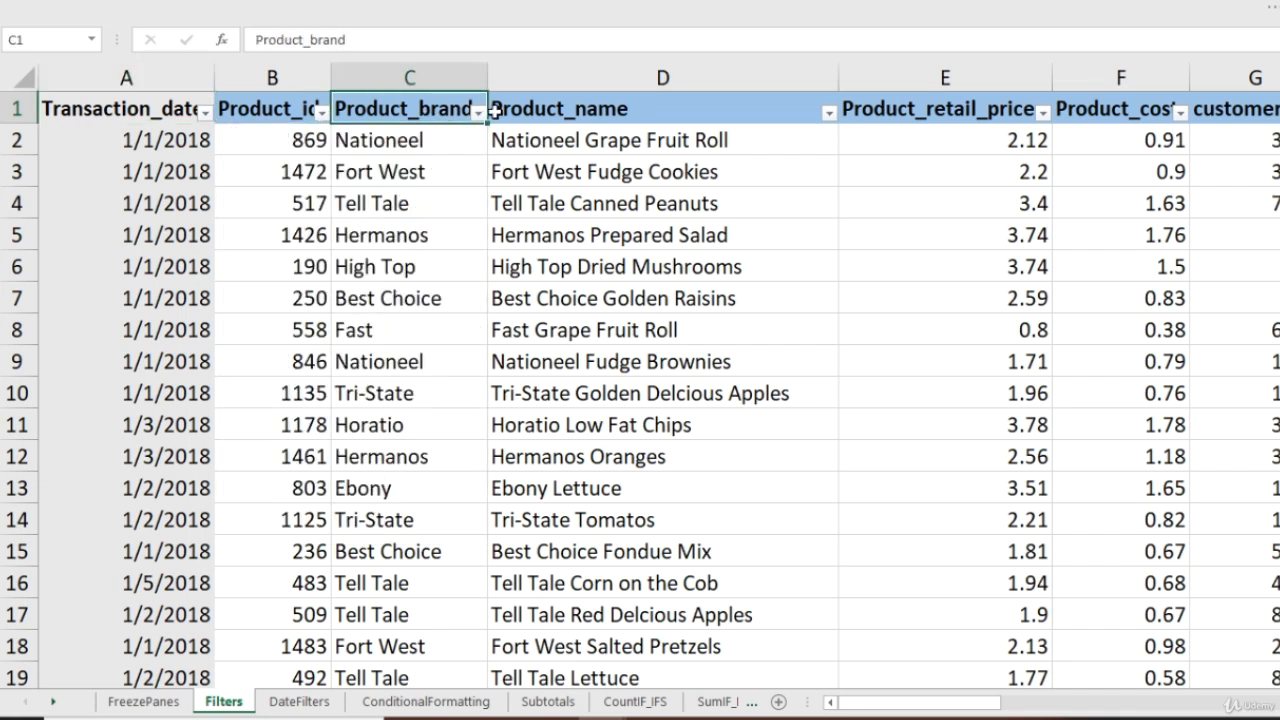
# Step: Try choosing only Fast, Fort West and Hermanos in the Product_brand filter, and reselect all brands
pyautogui.click(481, 111)
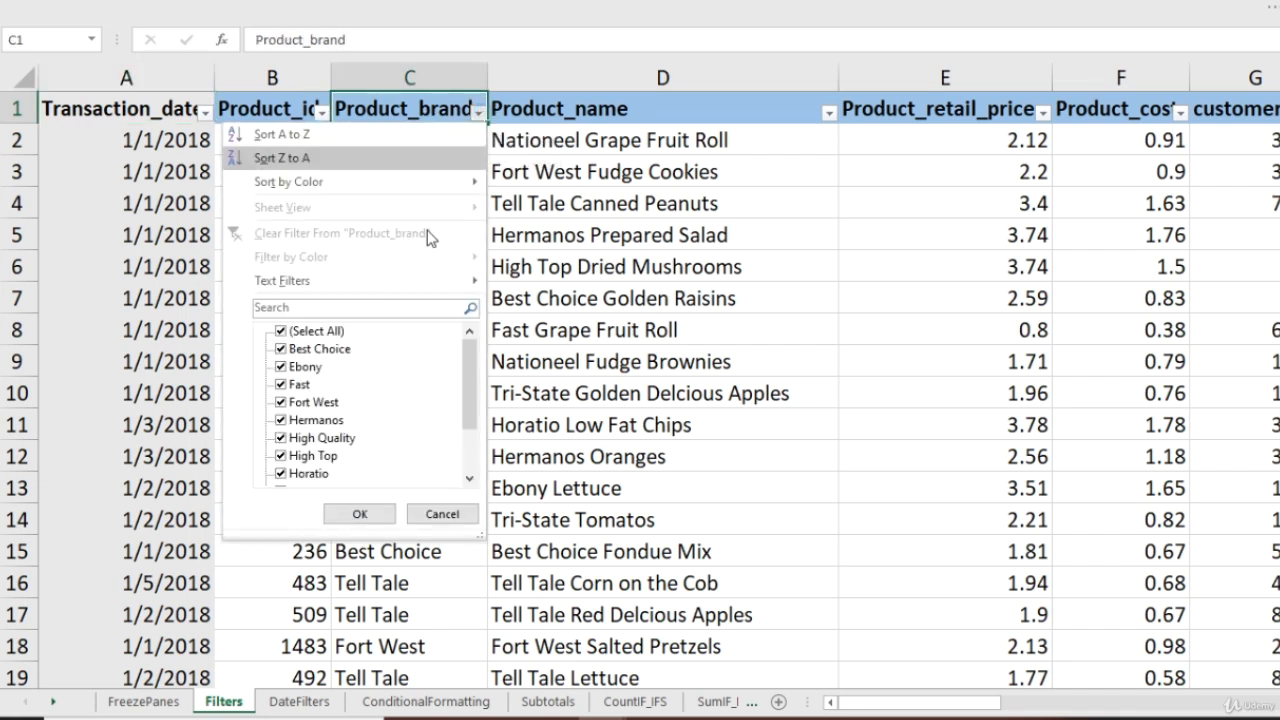
pyautogui.click(289, 334)
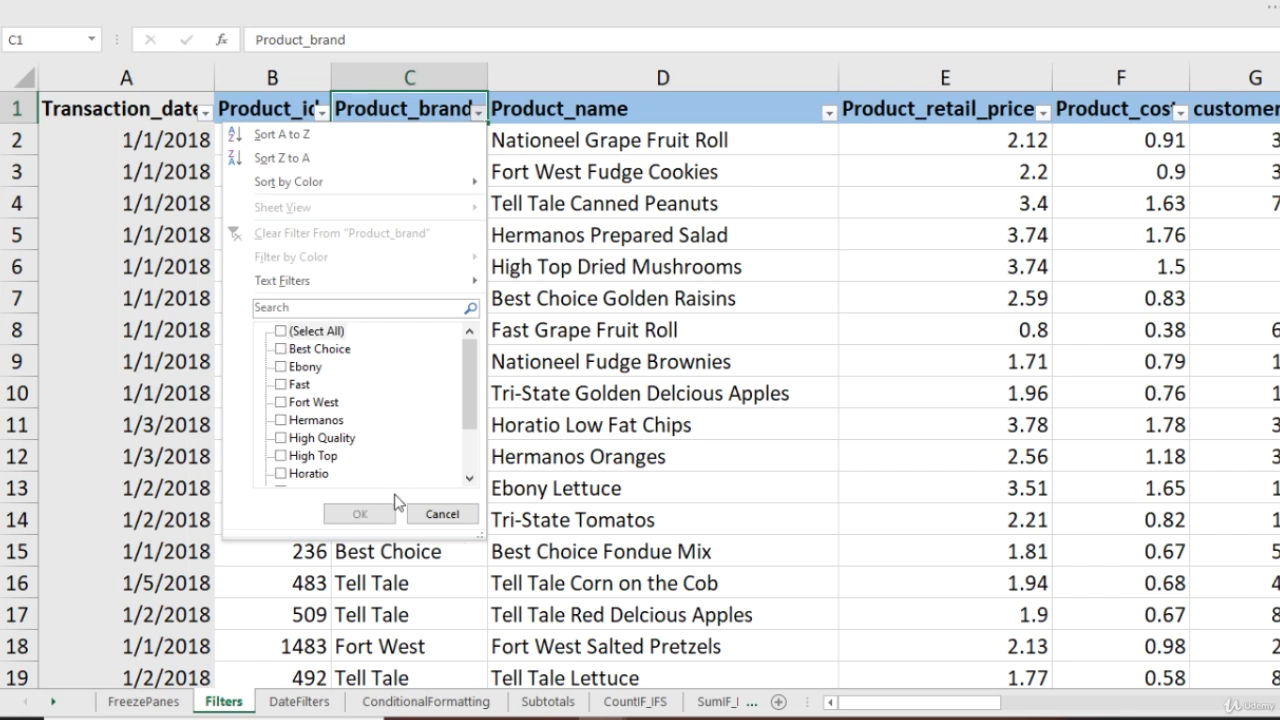
pyautogui.click(282, 332)
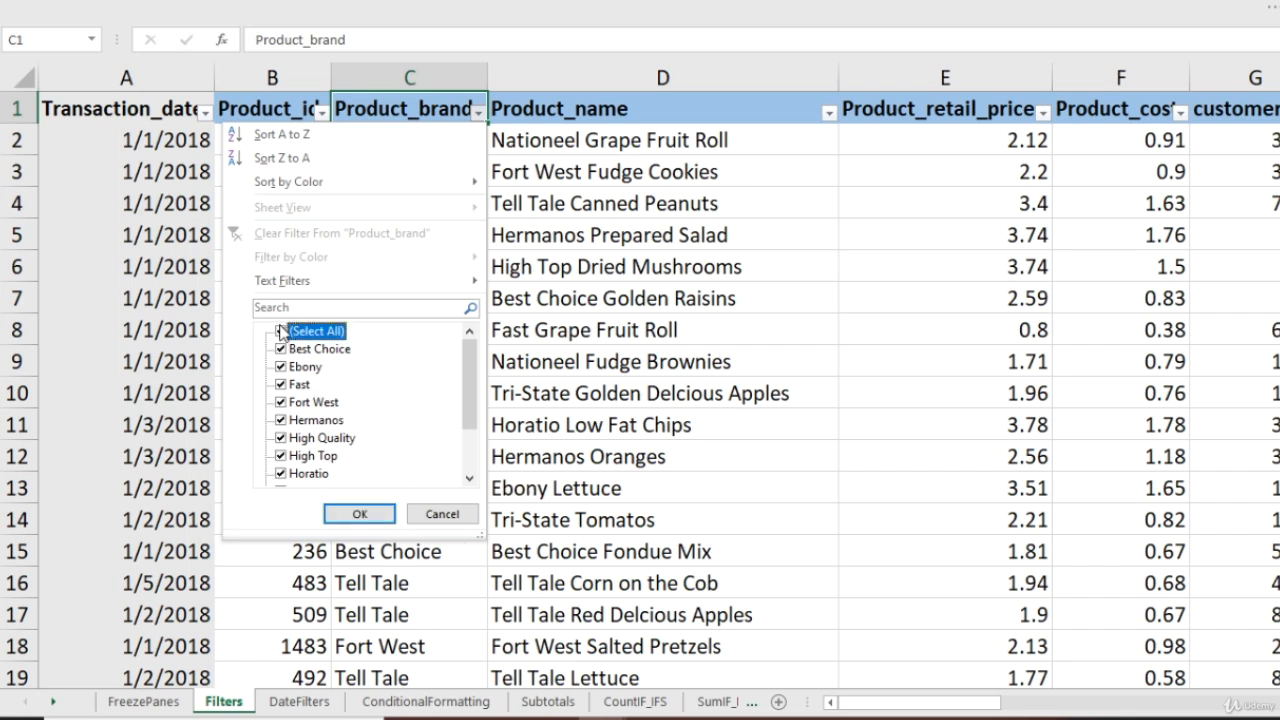
pyautogui.click(281, 332)
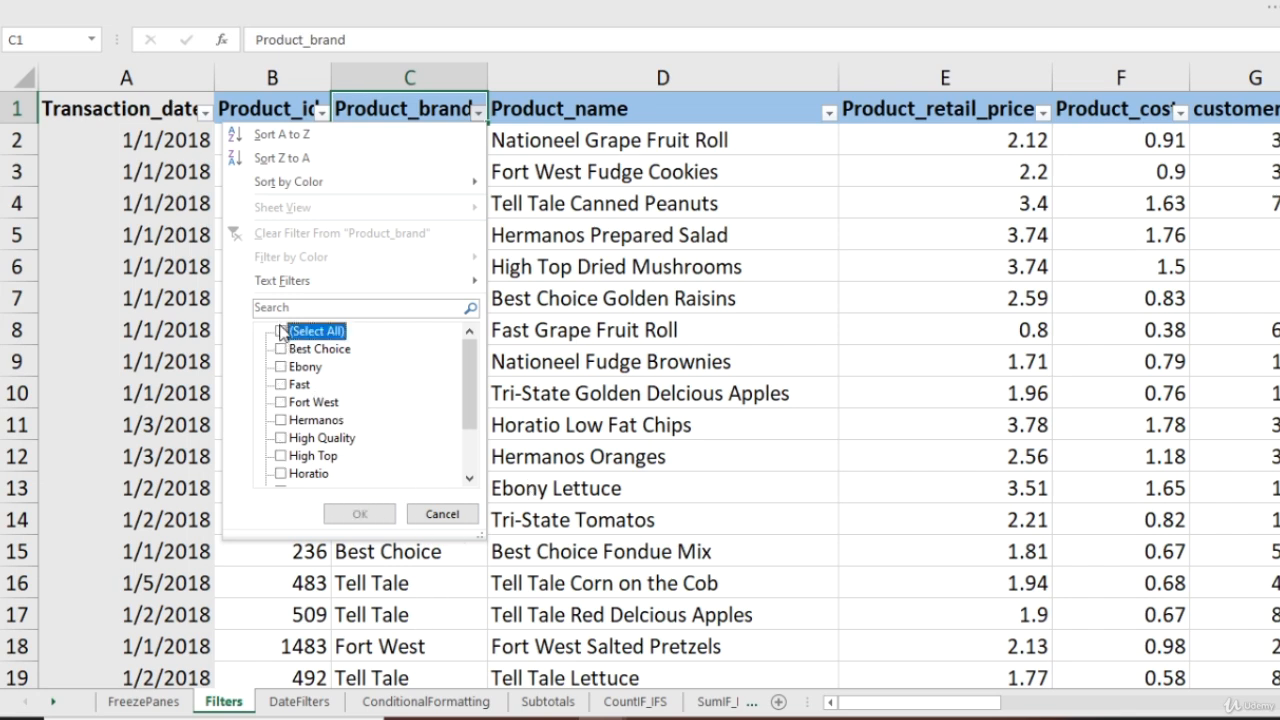
pyautogui.click(282, 385)
pyautogui.click(281, 402)
pyautogui.click(281, 420)
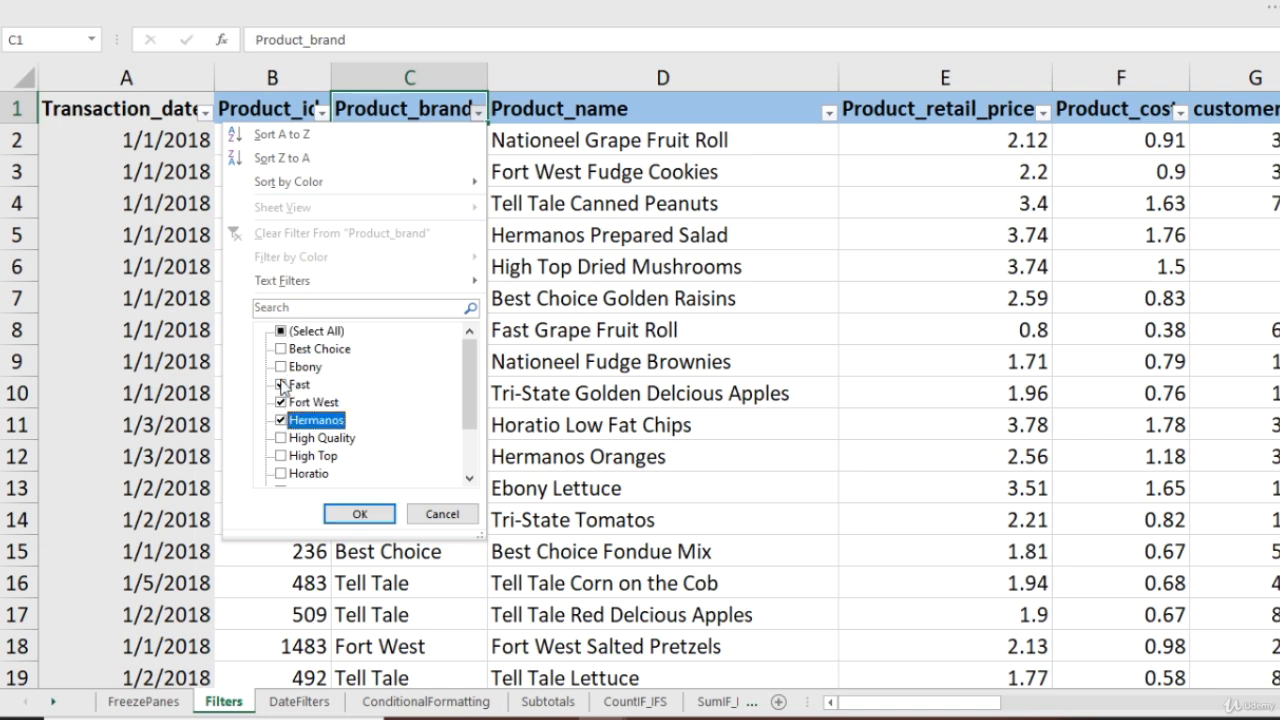
pyautogui.click(282, 332)
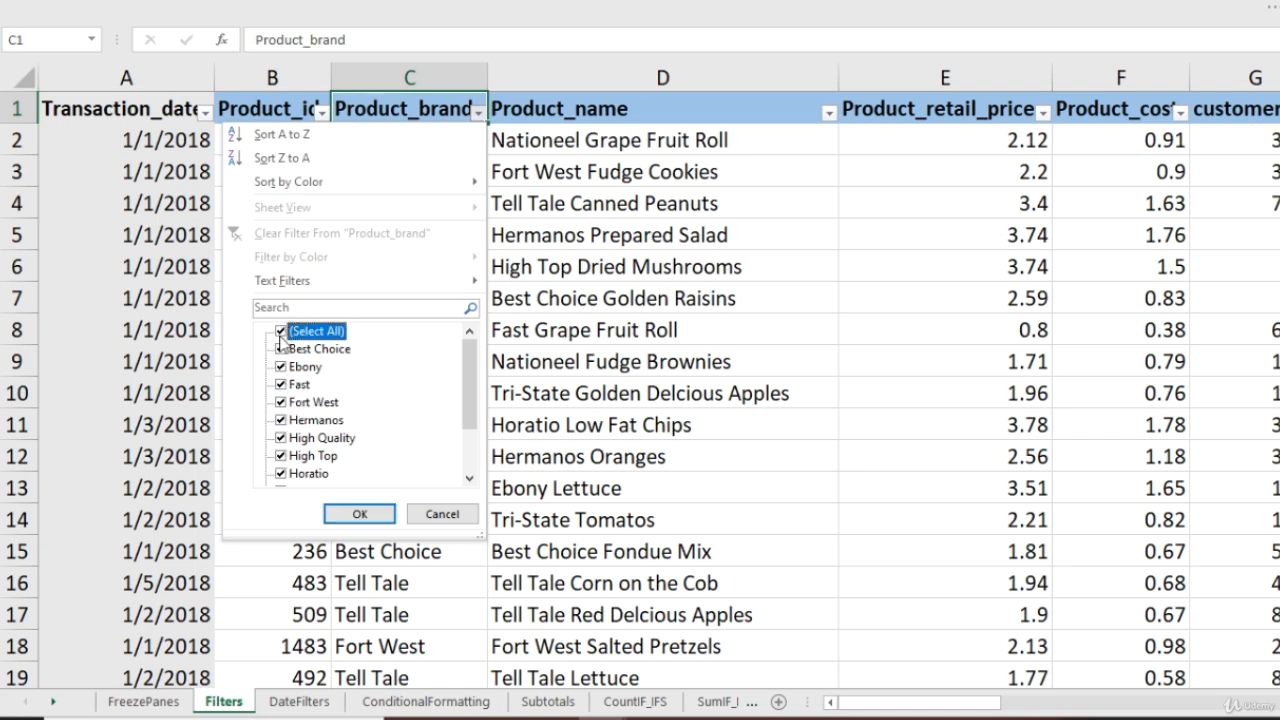
# Step: Filter the Product_brand column to show only the High Quality brand
pyautogui.click(281, 331)
pyautogui.click(282, 439)
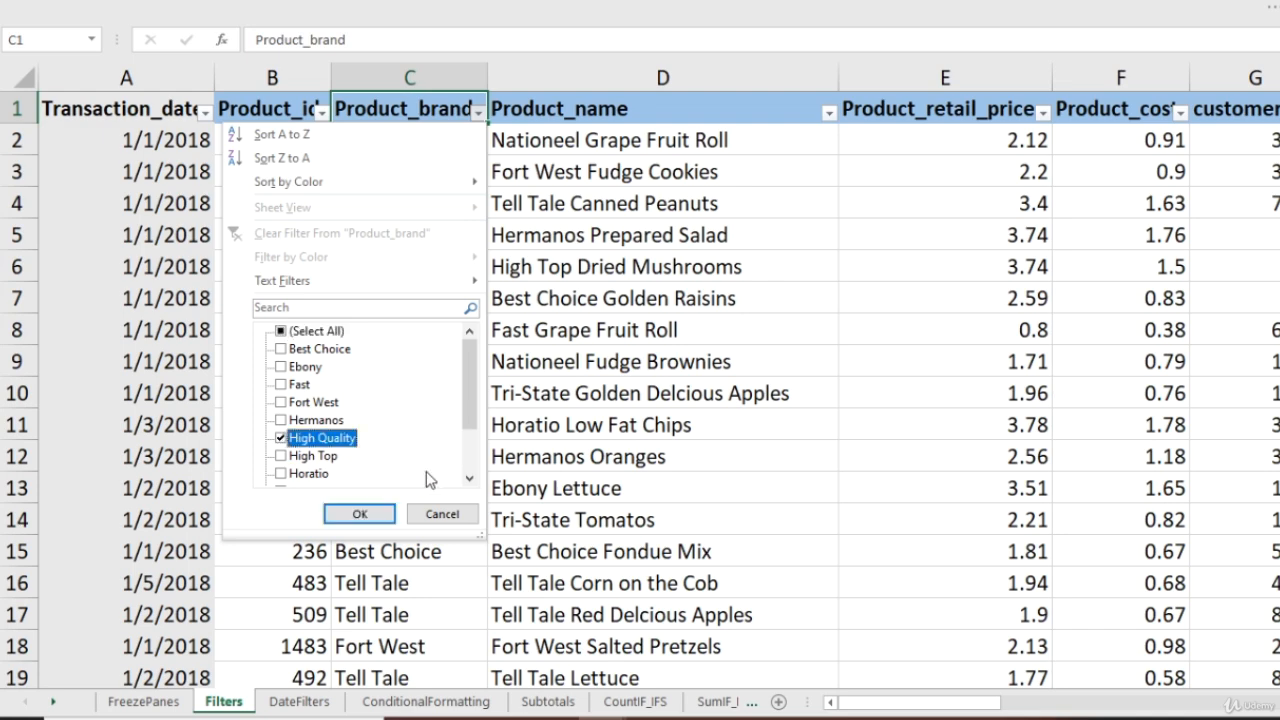
pyautogui.click(359, 514)
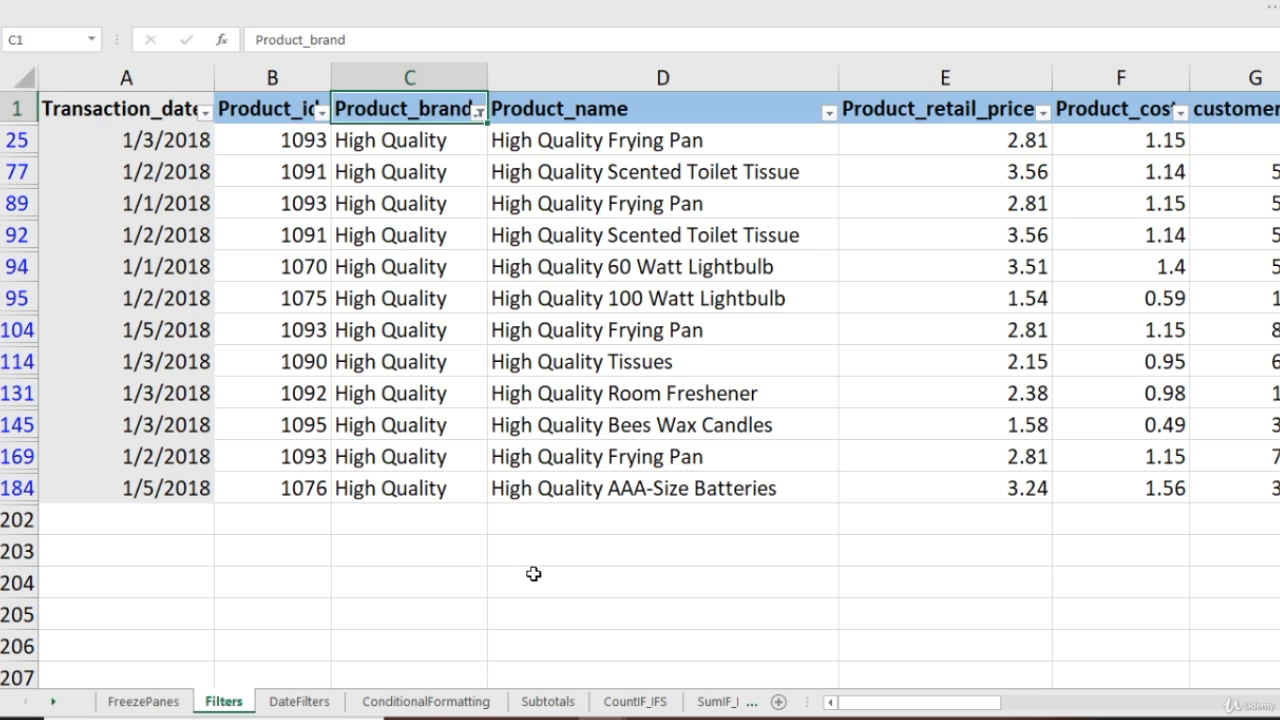
pyautogui.click(614, 197)
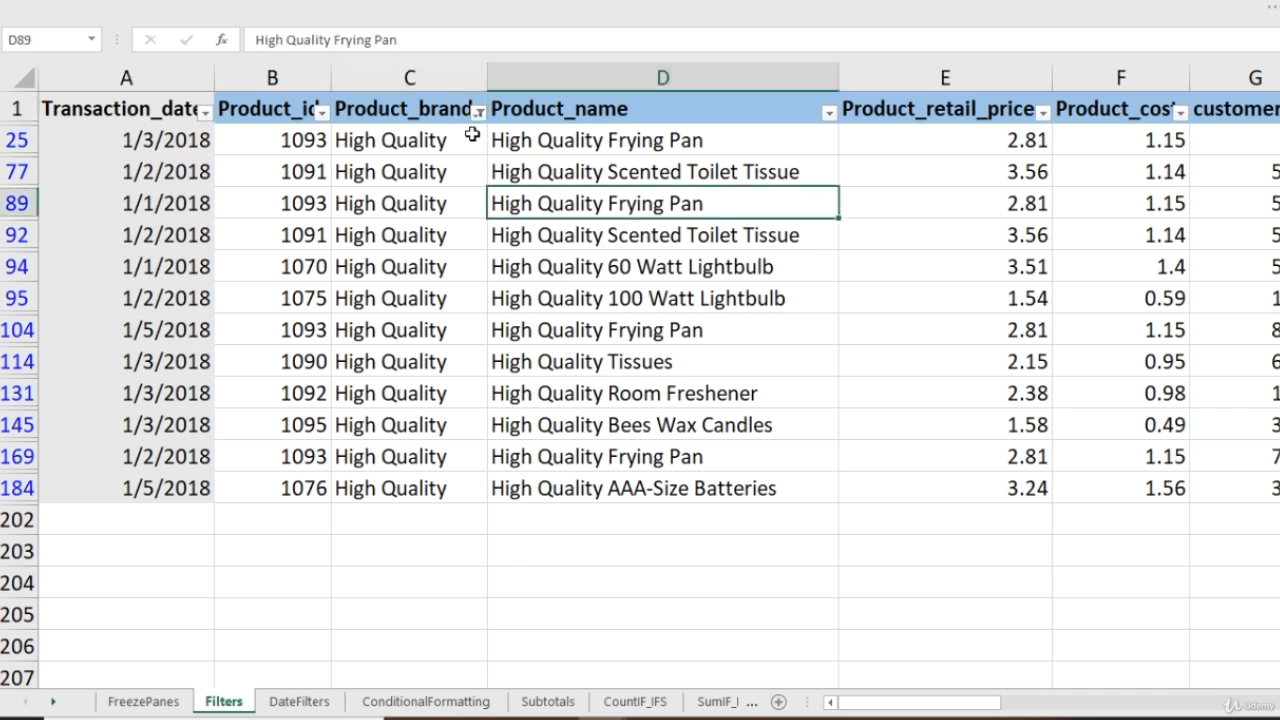
pyautogui.click(616, 109)
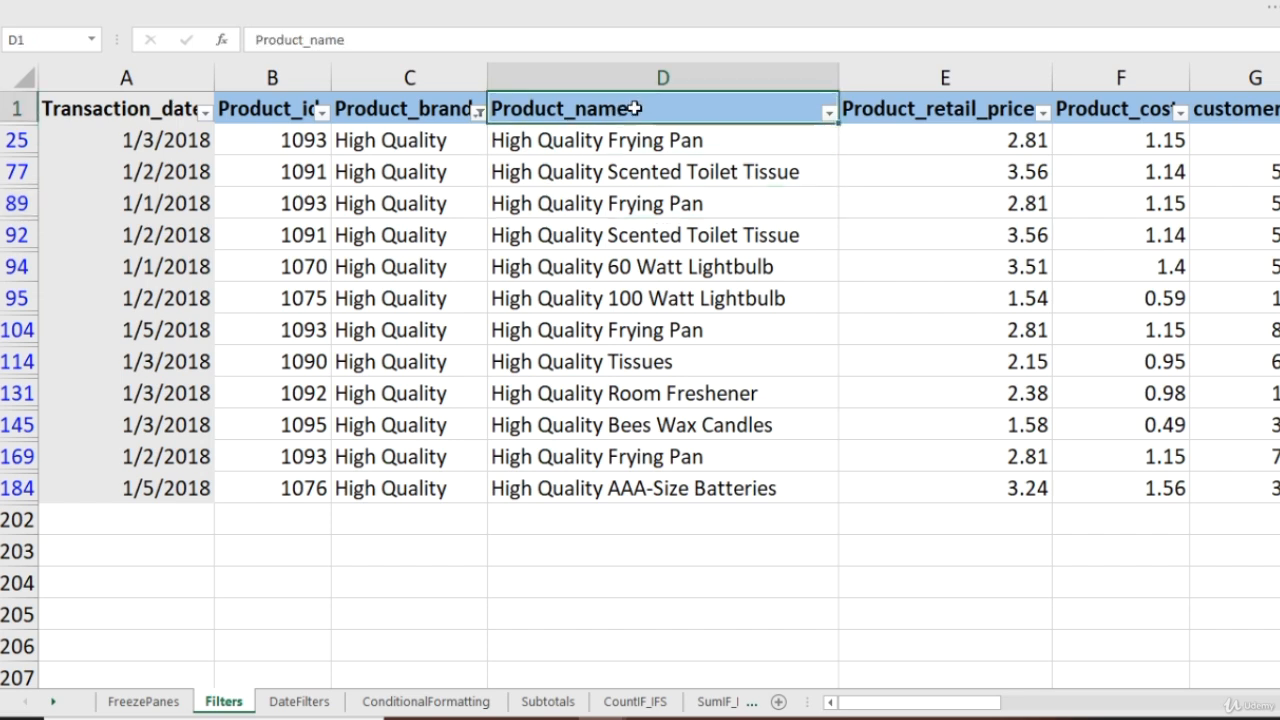
# Step: Try choosing only 3.24, 3.51 and 3.56 in the Product_retail_price filter, and reselect all prices
pyautogui.click(1042, 112)
pyautogui.click(881, 333)
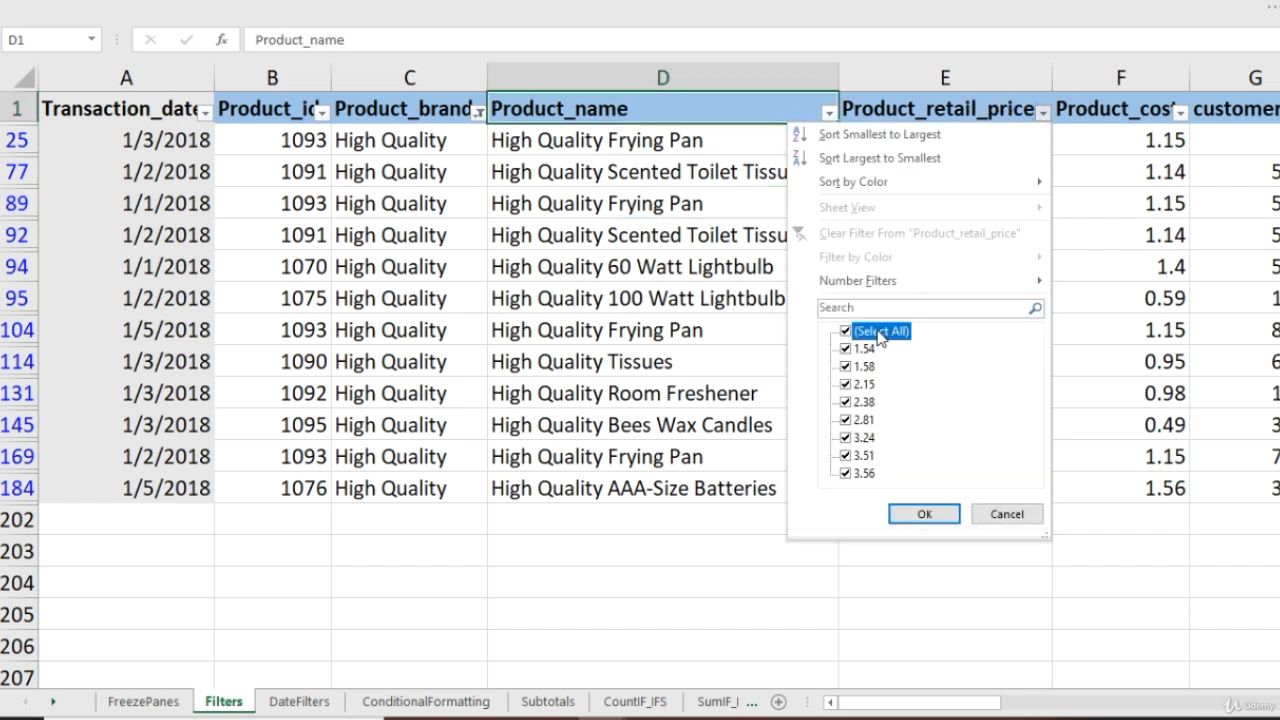
pyautogui.click(846, 437)
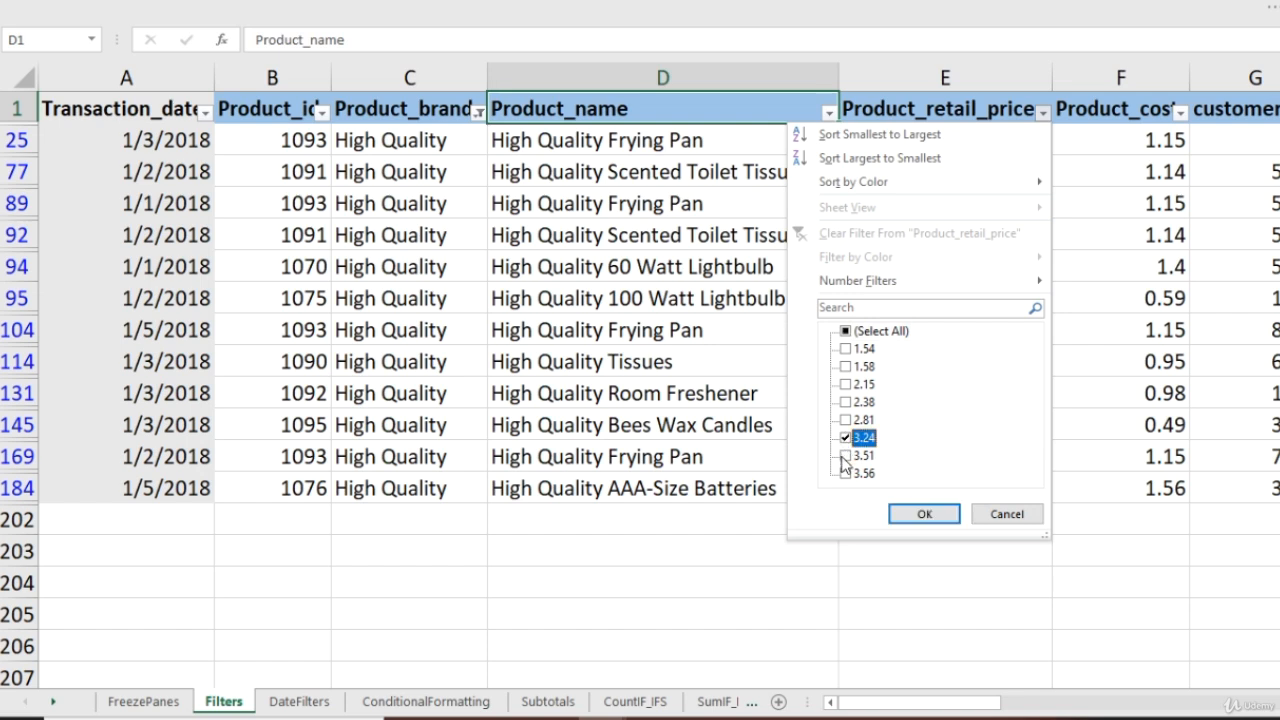
pyautogui.click(846, 473)
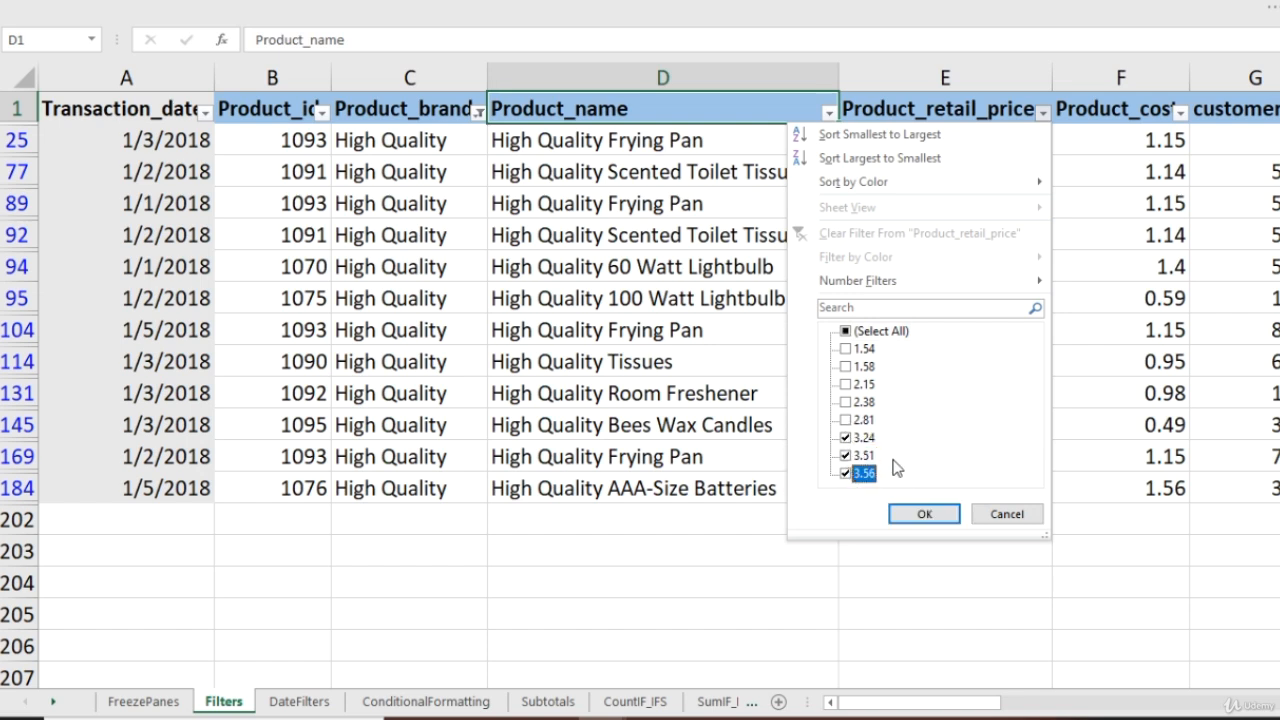
pyautogui.click(848, 332)
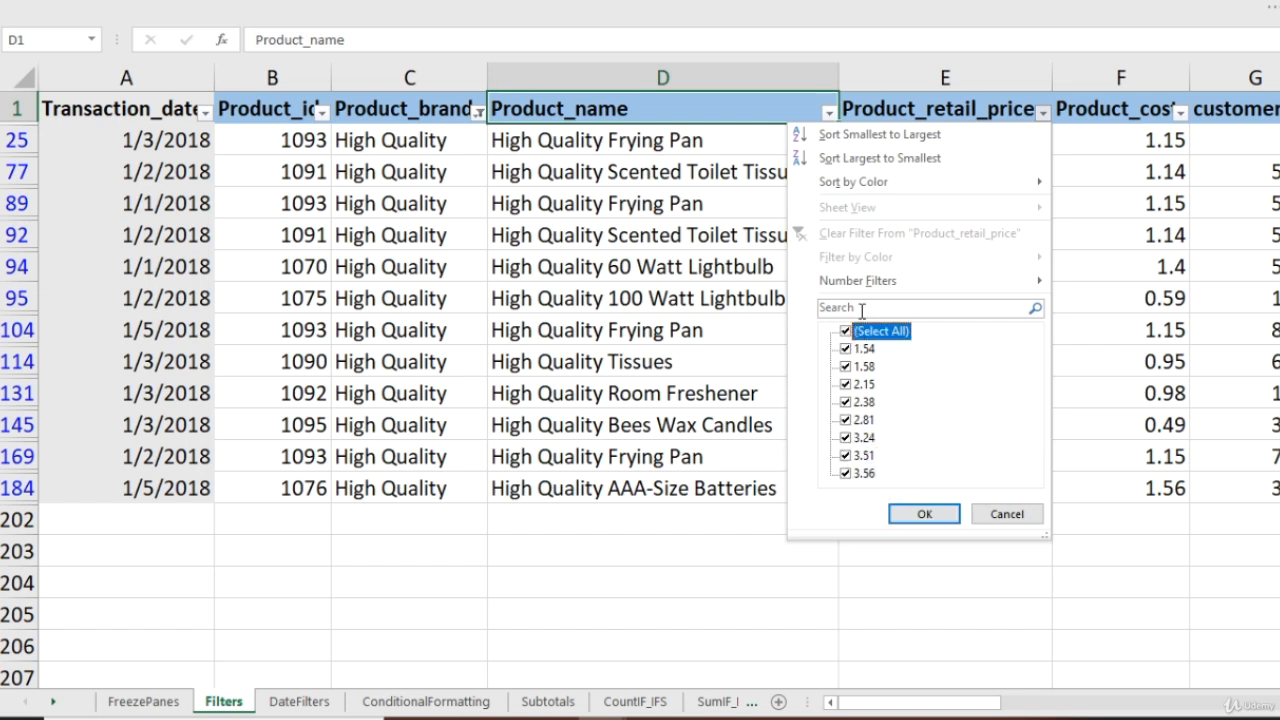
# Step: Filter the Product_retail_price column to show only the prices 3.24, 3.51 and 3.56
pyautogui.moveTo(886, 282)
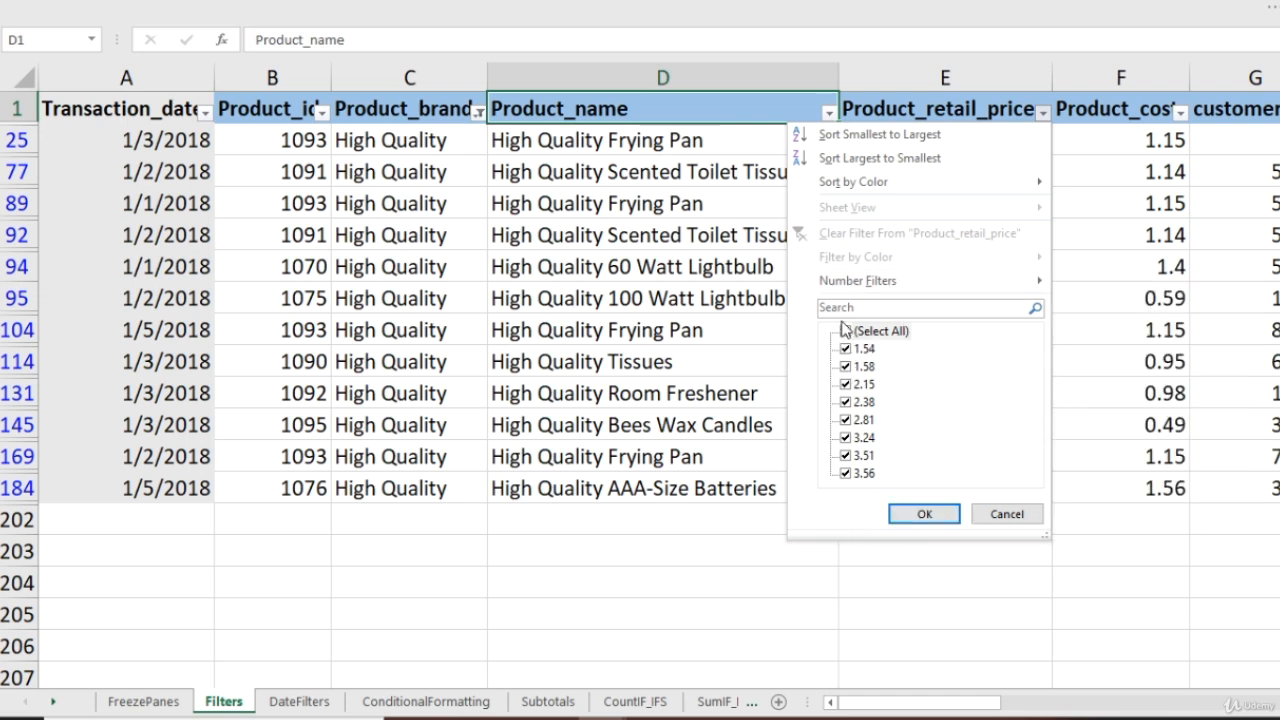
pyautogui.click(845, 331)
pyautogui.click(845, 437)
pyautogui.click(845, 455)
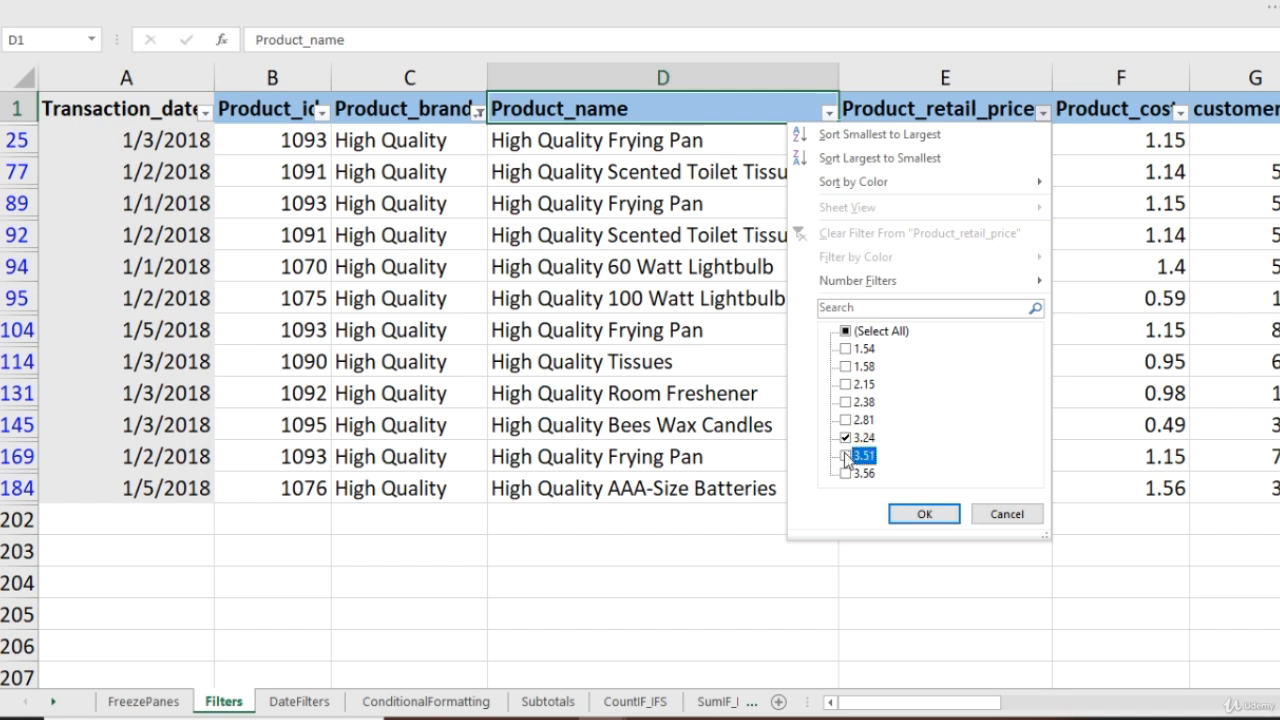
pyautogui.click(846, 473)
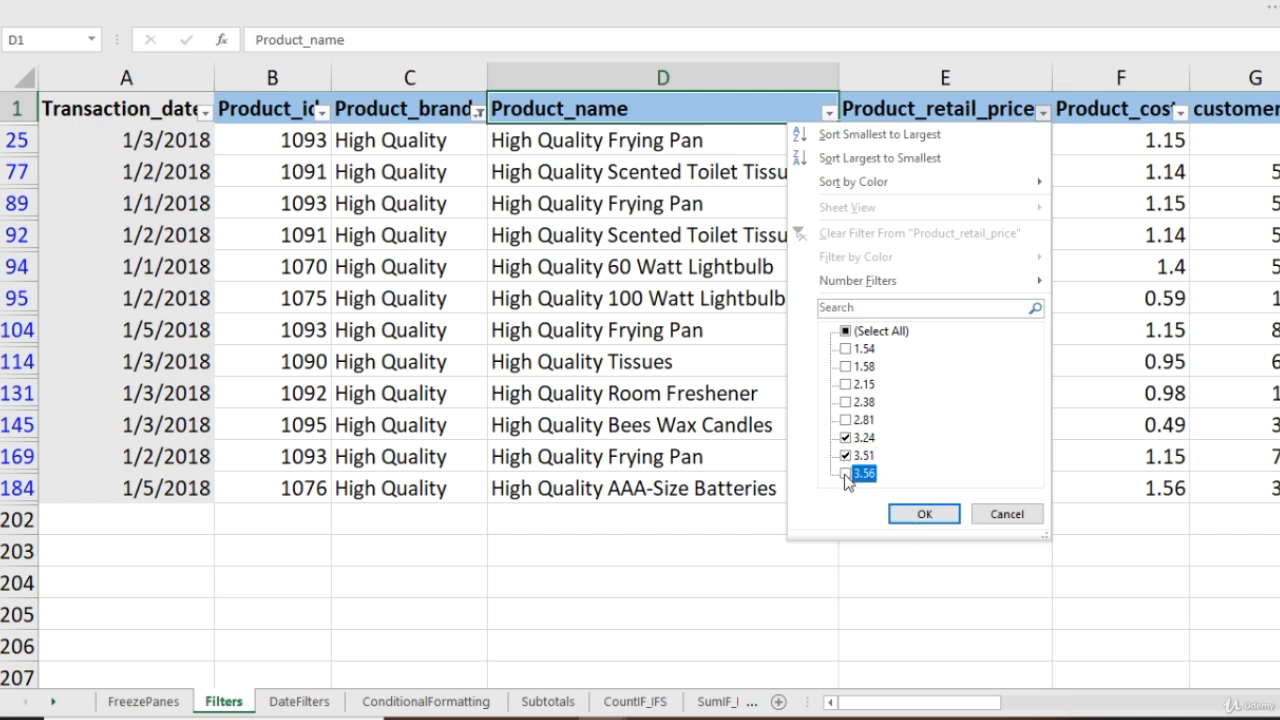
pyautogui.click(921, 516)
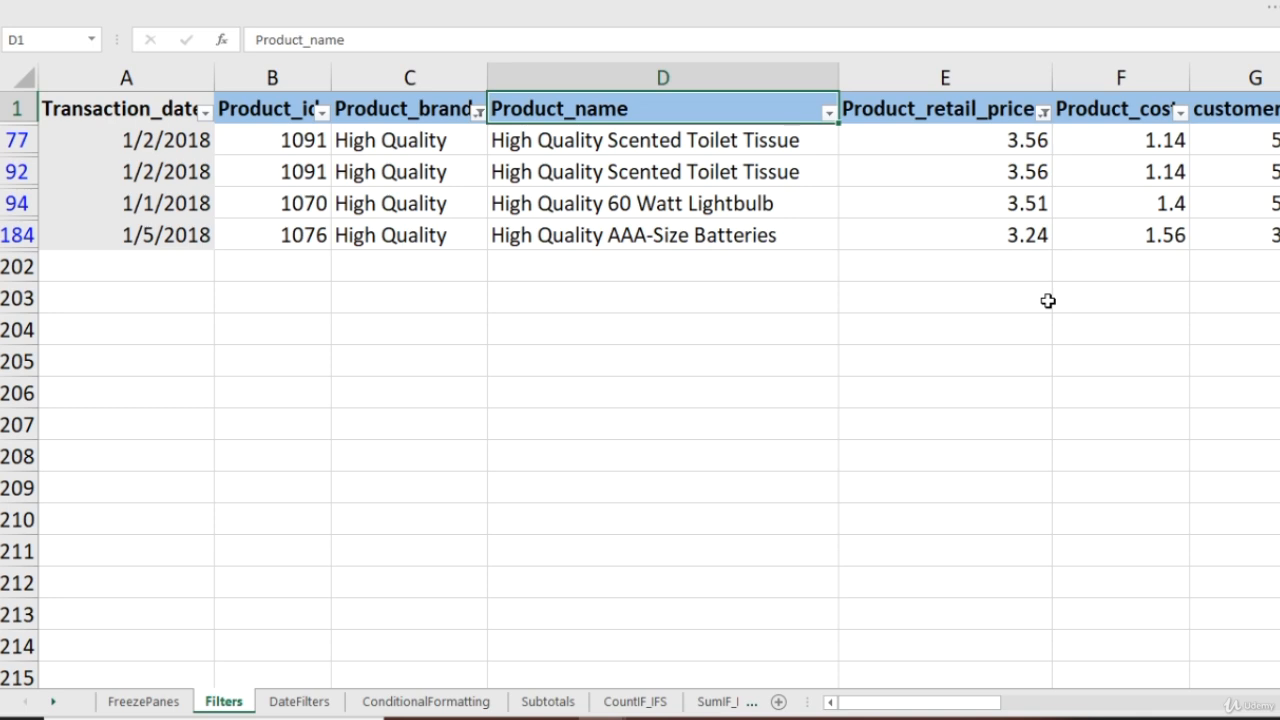
# Step: Restore the full window display and select the four filtered Product_retail_price values to check their average, count, maximum and sum
pyautogui.hotkey('ctrl', 'shift', 'F1')
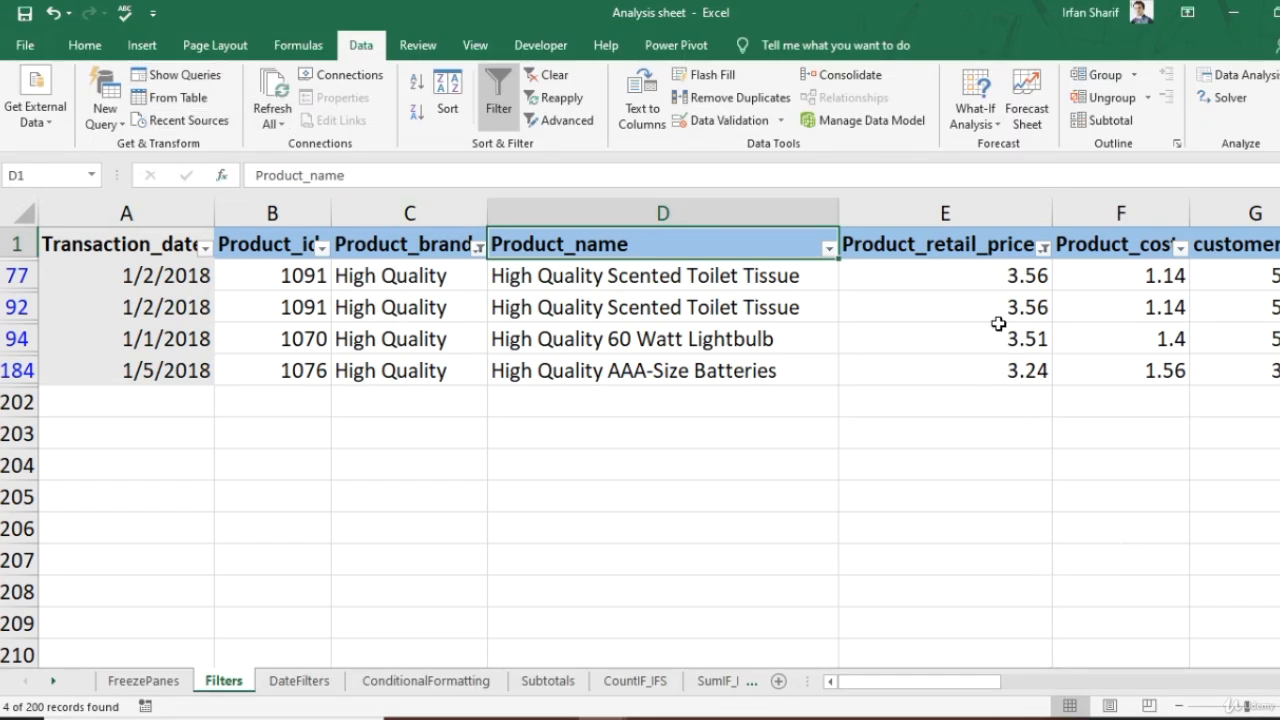
pyautogui.click(1010, 286)
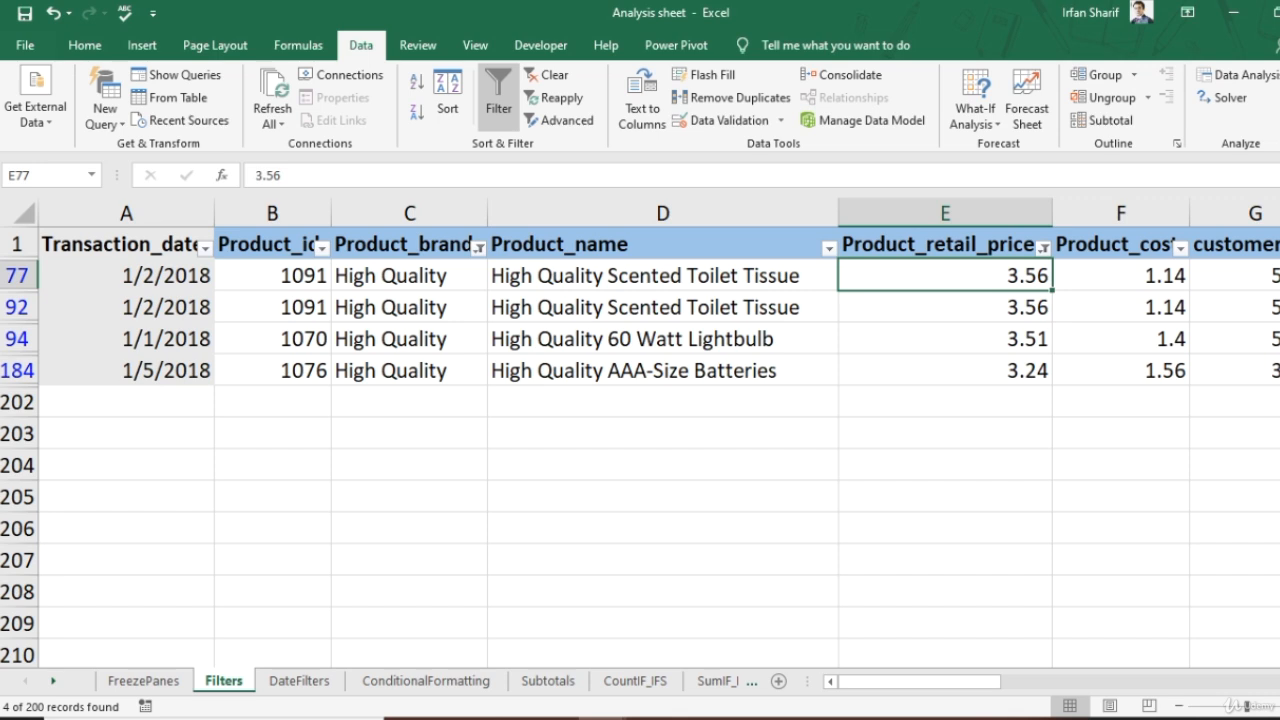
pyautogui.hotkey('shift', 'Down')
pyautogui.hotkey('shift', 'Down')
pyautogui.hotkey('shift', 'Down')
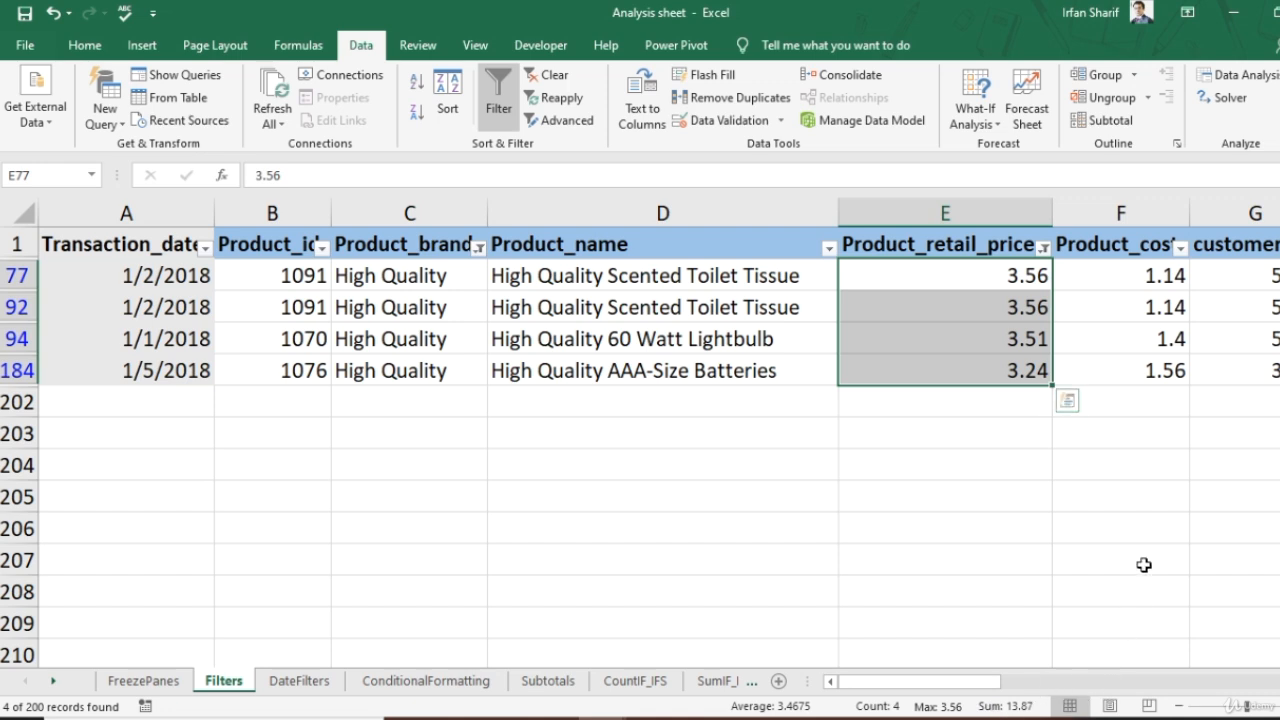
pyautogui.press('Up')
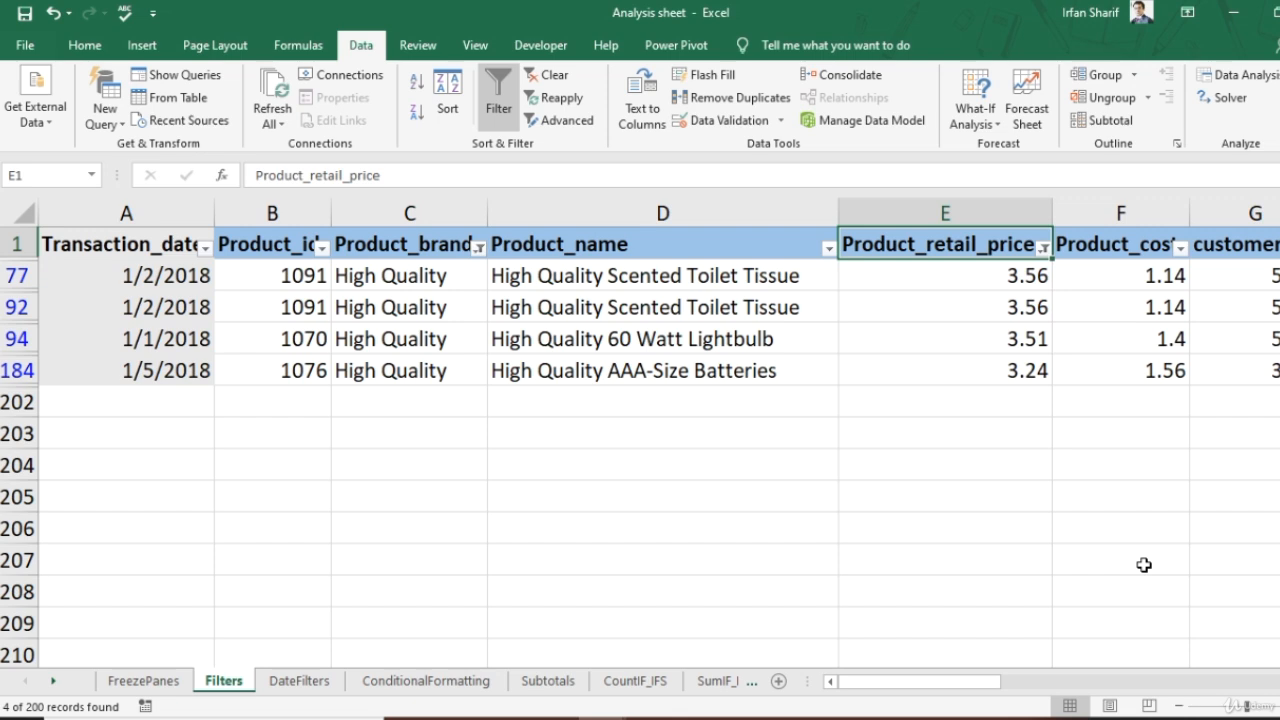
pyautogui.press('Left')
pyautogui.press('Left')
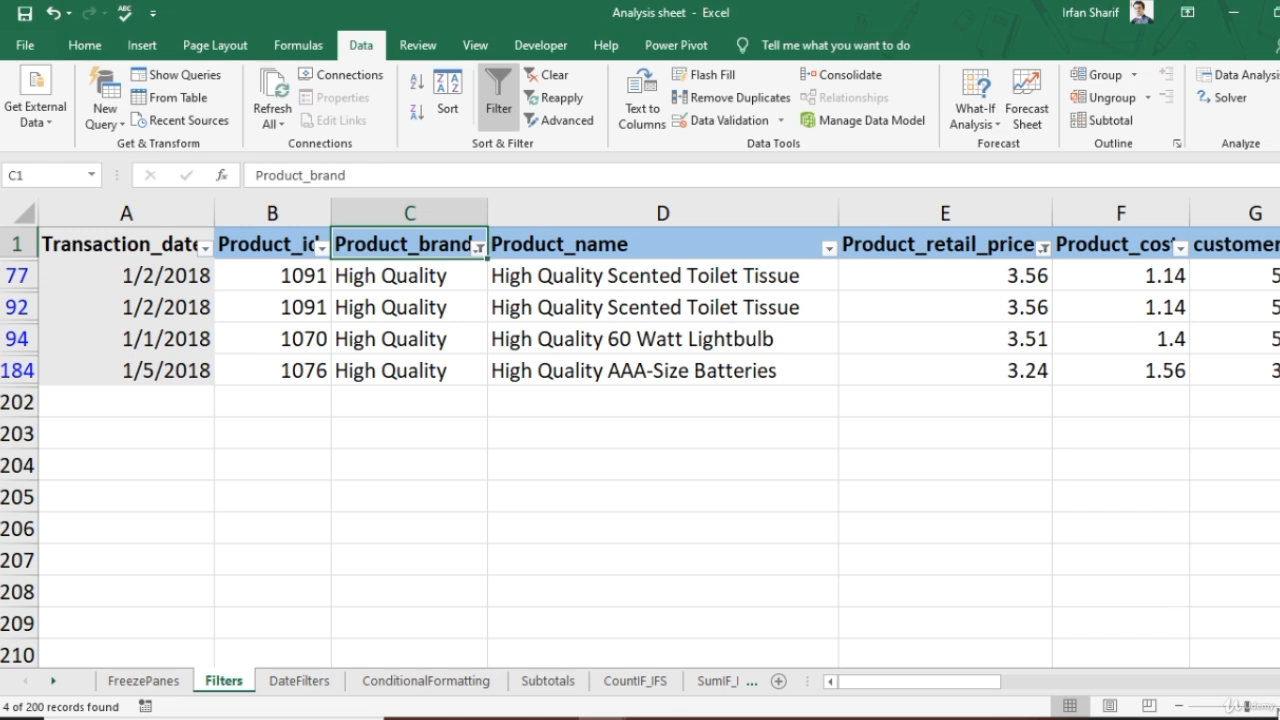
# Step: Clear the filters from the Product_retail_price and Product_brand columns, and select the Product_name header
pyautogui.click(1043, 247)
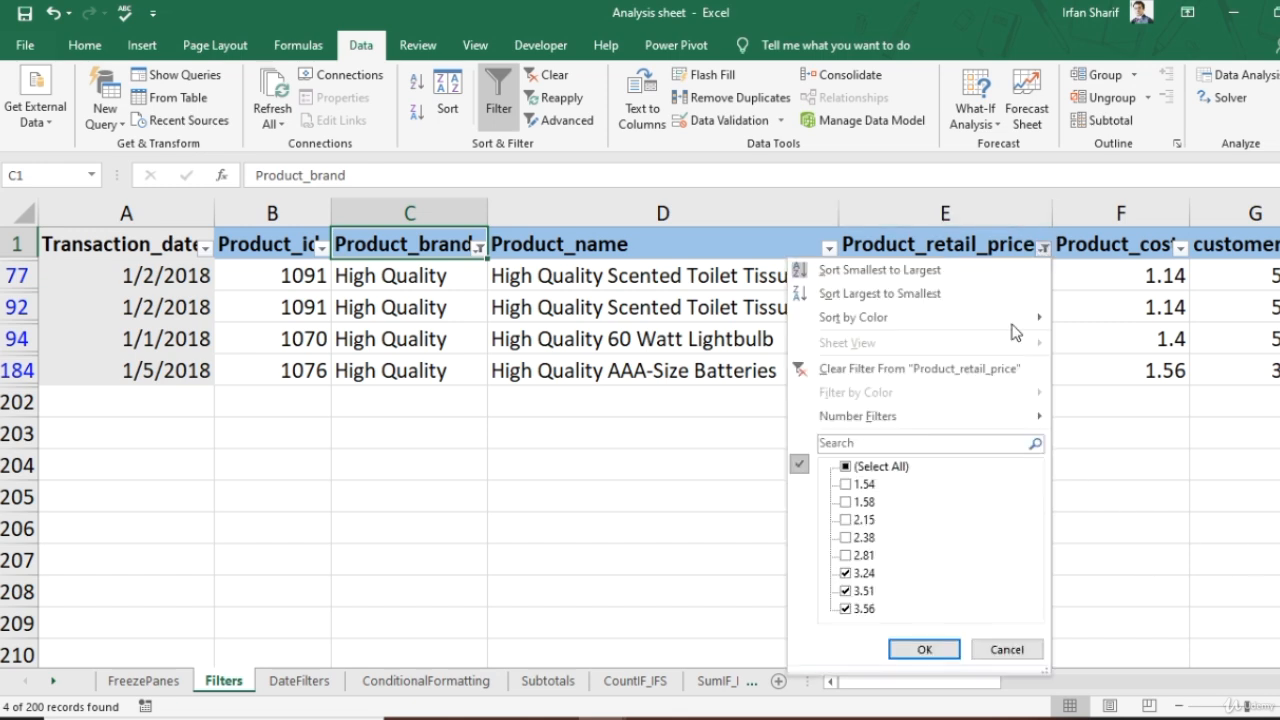
pyautogui.click(886, 369)
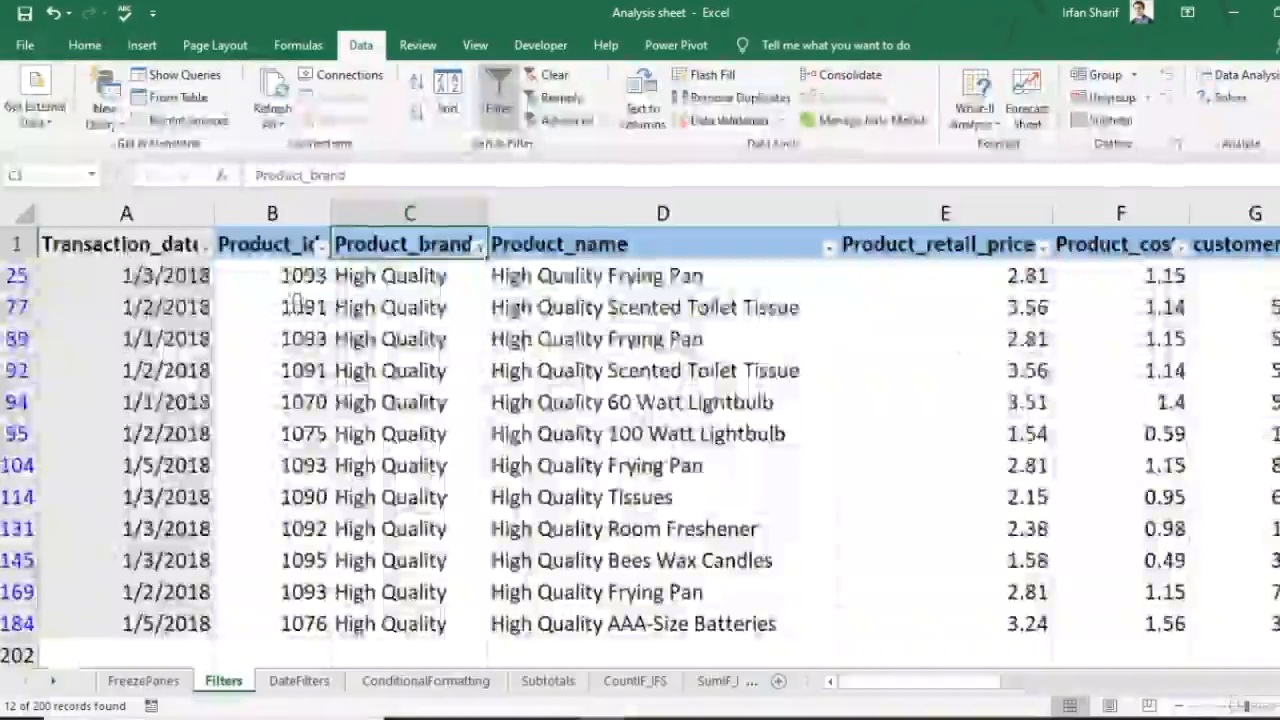
pyautogui.click(480, 248)
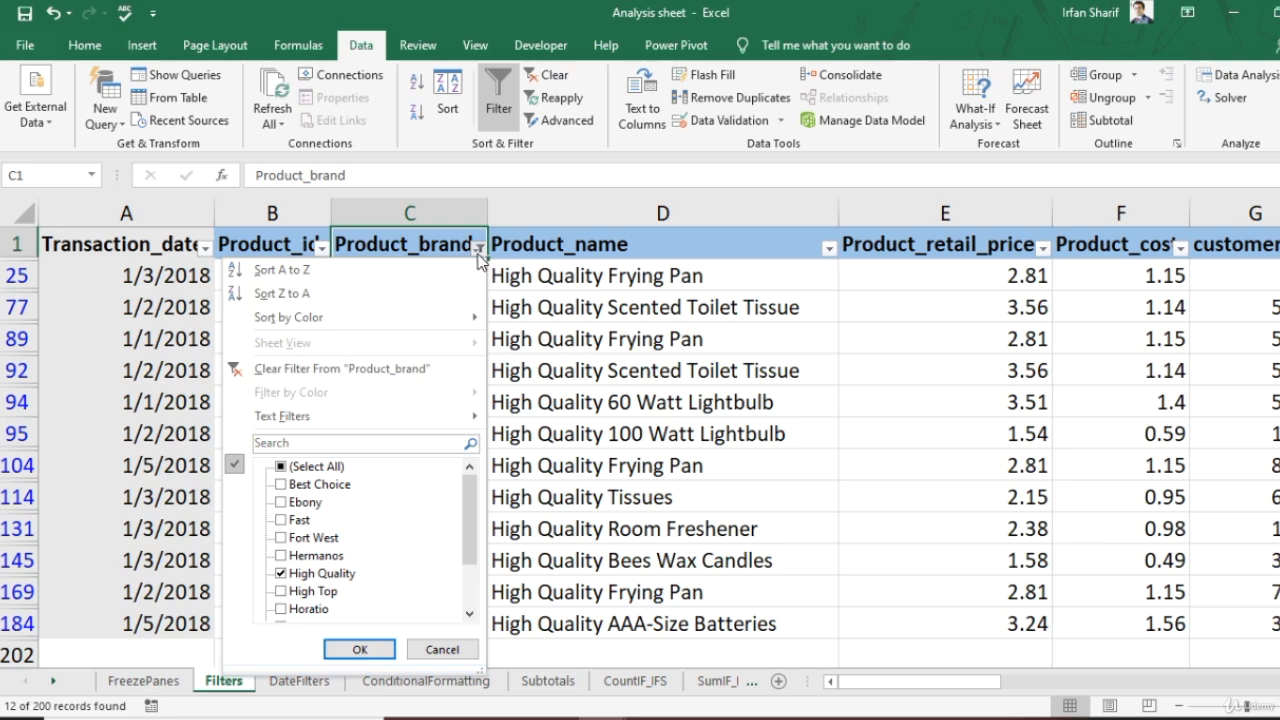
pyautogui.click(347, 369)
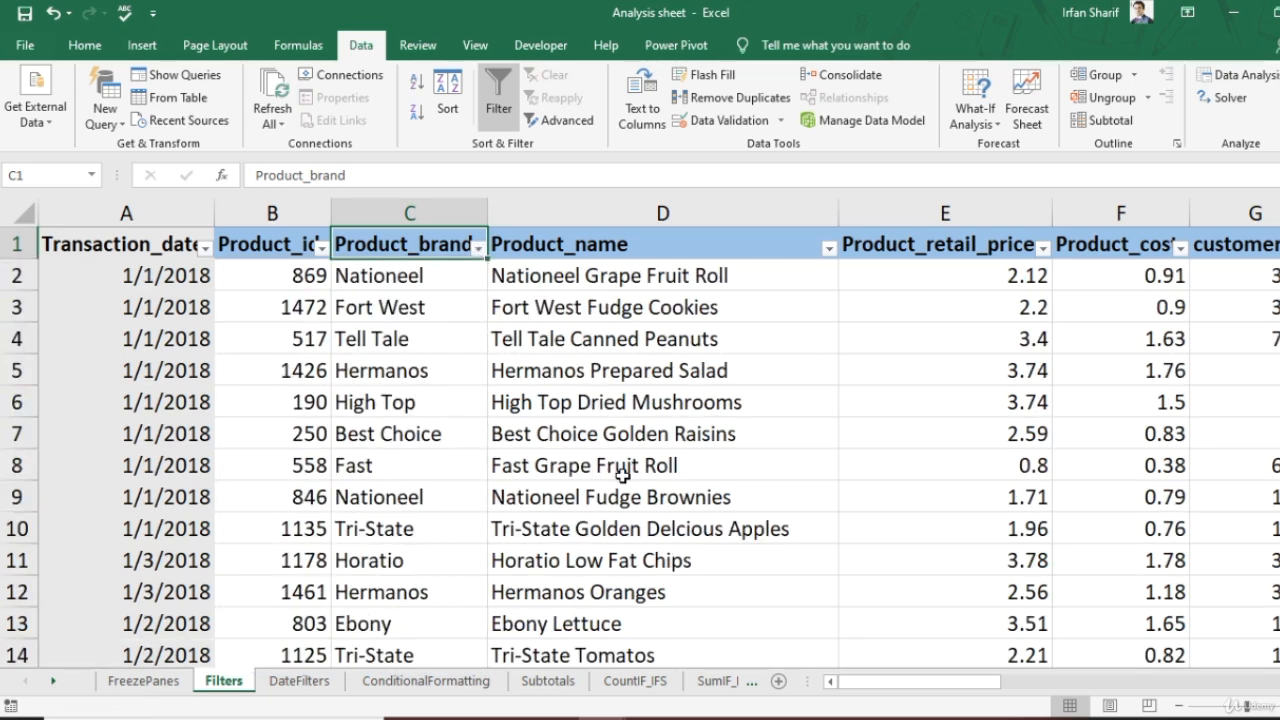
pyautogui.click(620, 248)
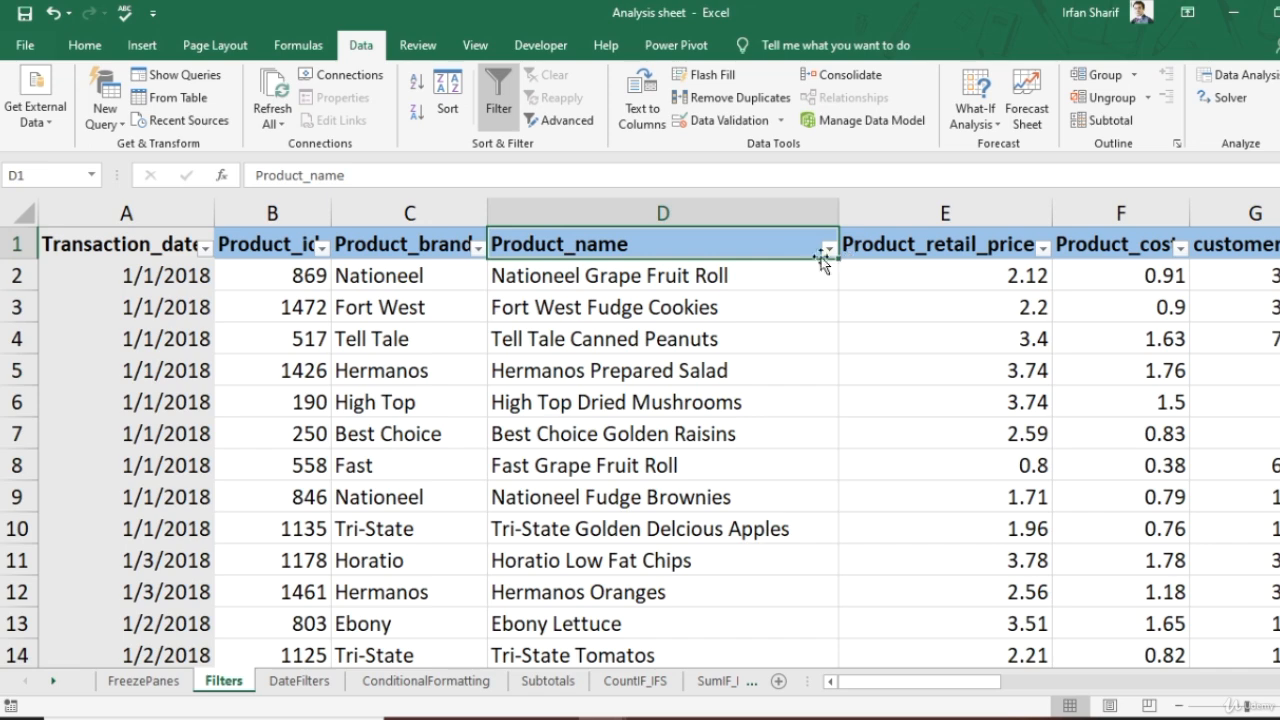
# Step: Filter the Product_name column to show only names that contain chips, and reselect the Product_name header
pyautogui.click(829, 248)
pyautogui.moveTo(683, 424)
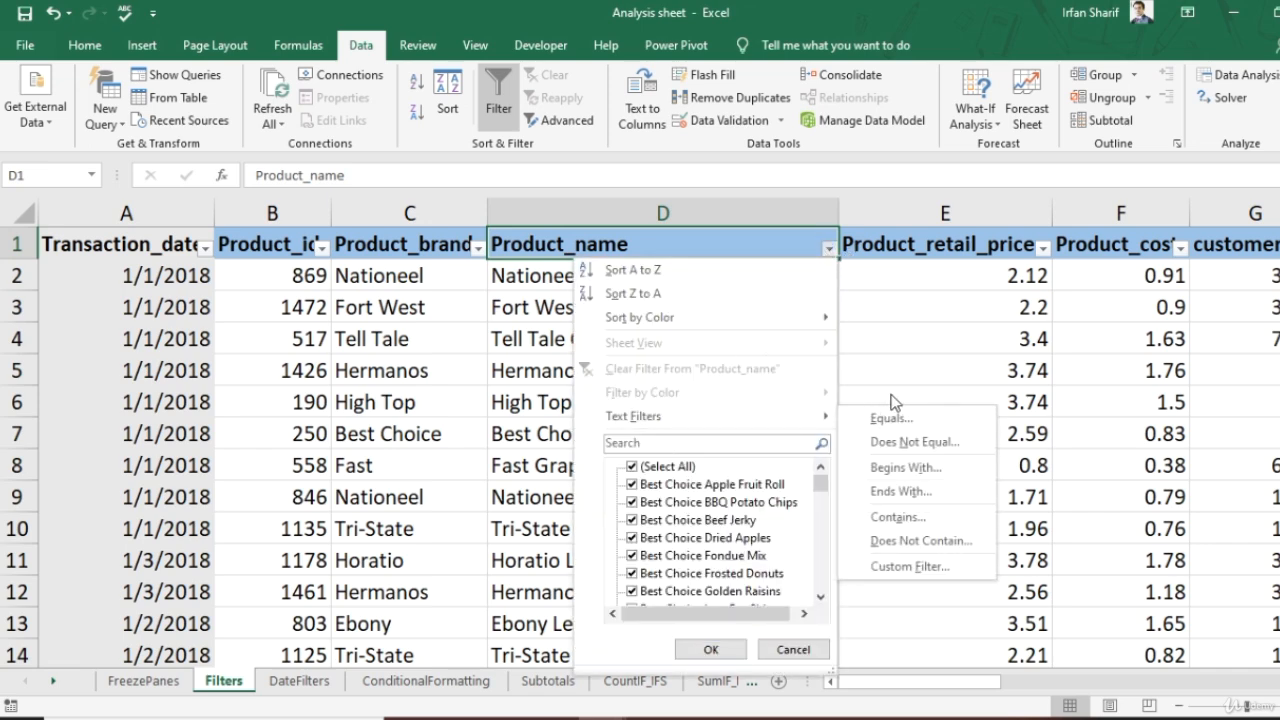
pyautogui.click(921, 515)
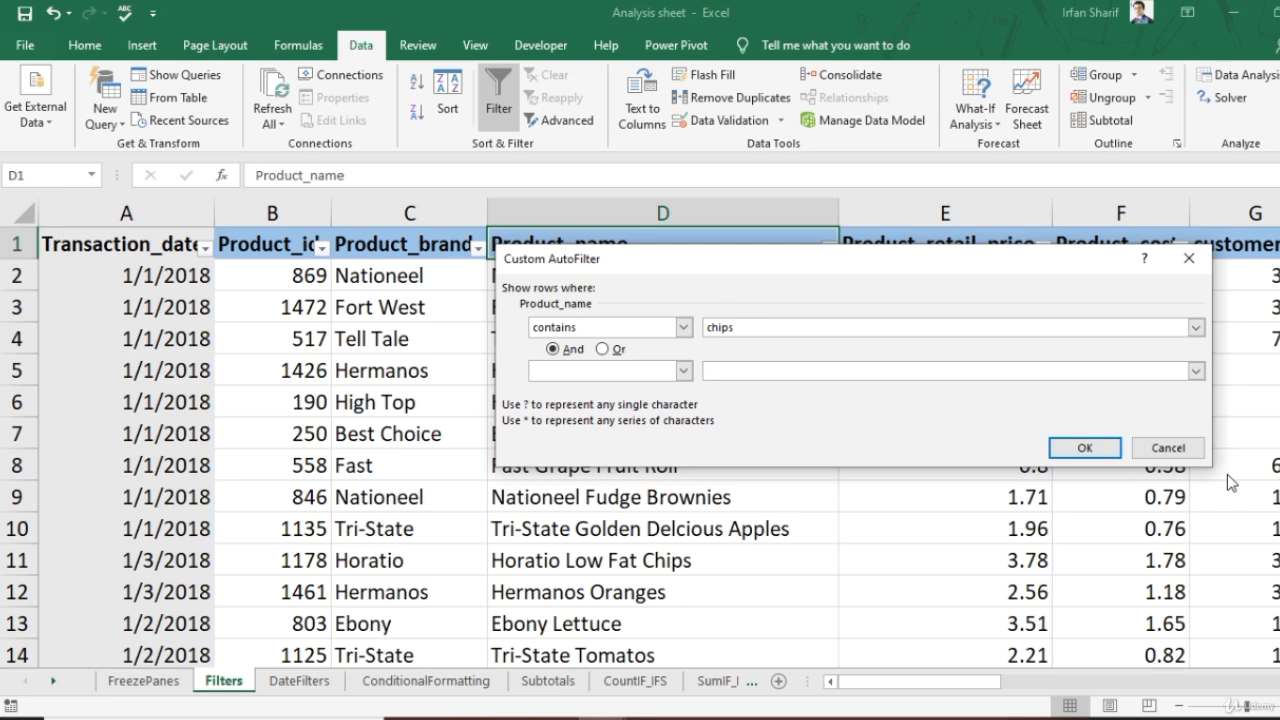
pyautogui.press('Return')
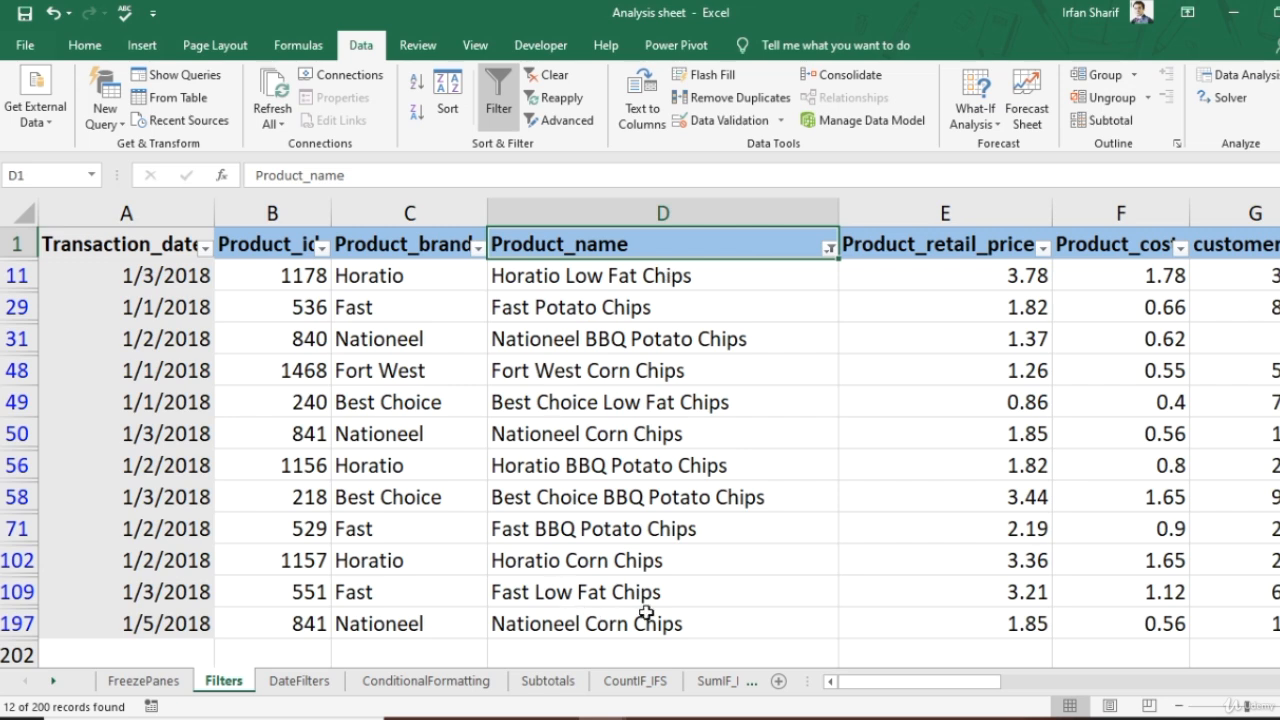
pyautogui.click(671, 275)
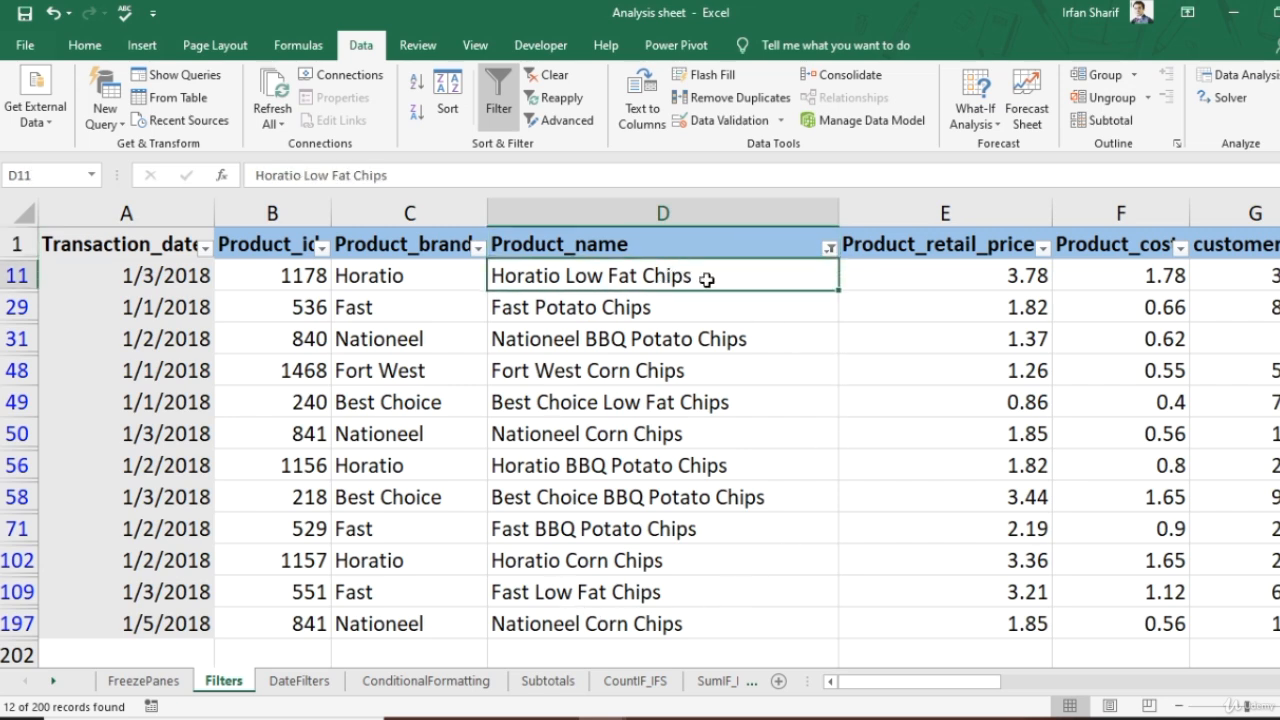
pyautogui.click(724, 246)
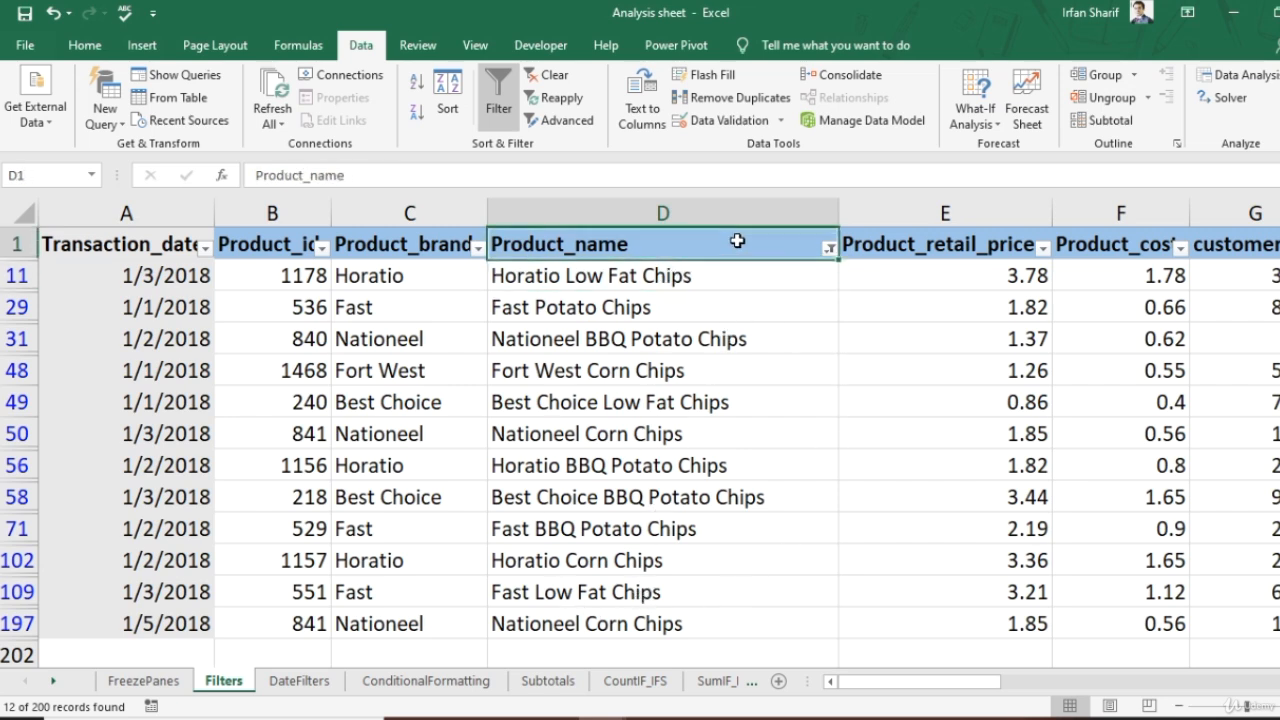
# Step: Clear the Product_name filter and show only rows whose product name does not contain roll
pyautogui.click(829, 248)
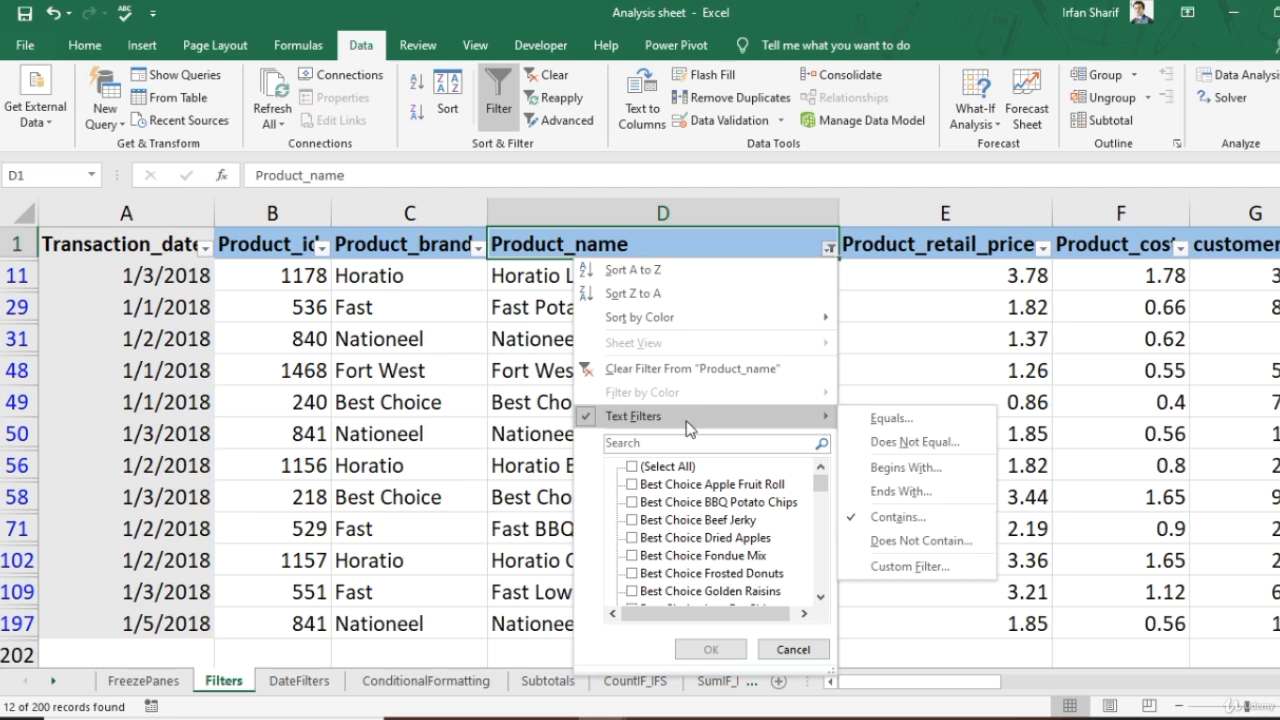
pyautogui.click(694, 369)
pyautogui.click(830, 250)
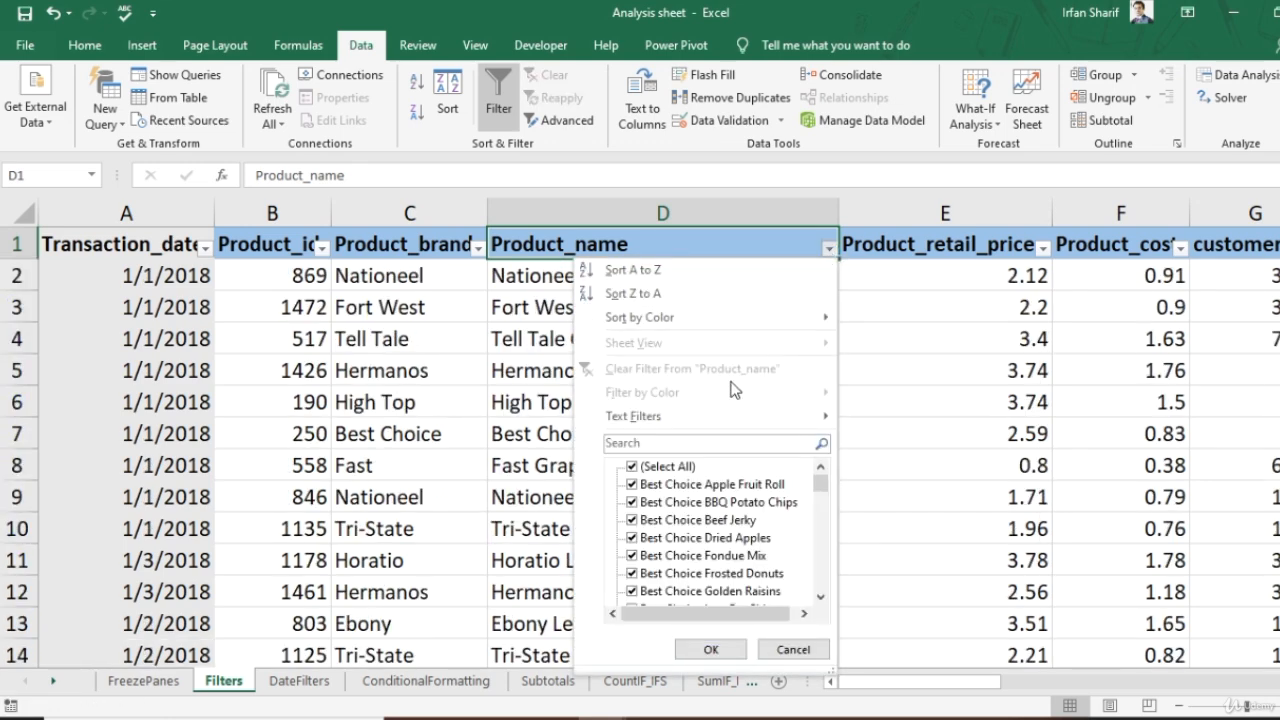
pyautogui.moveTo(717, 425)
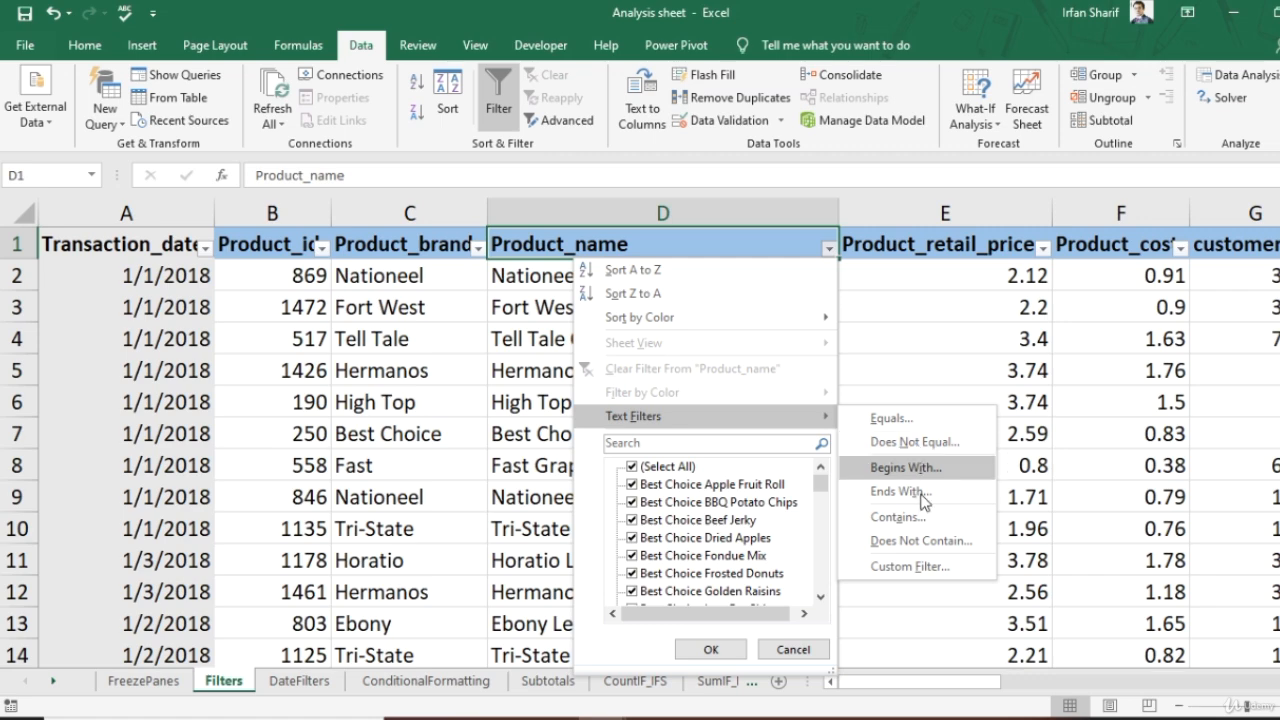
pyautogui.click(945, 541)
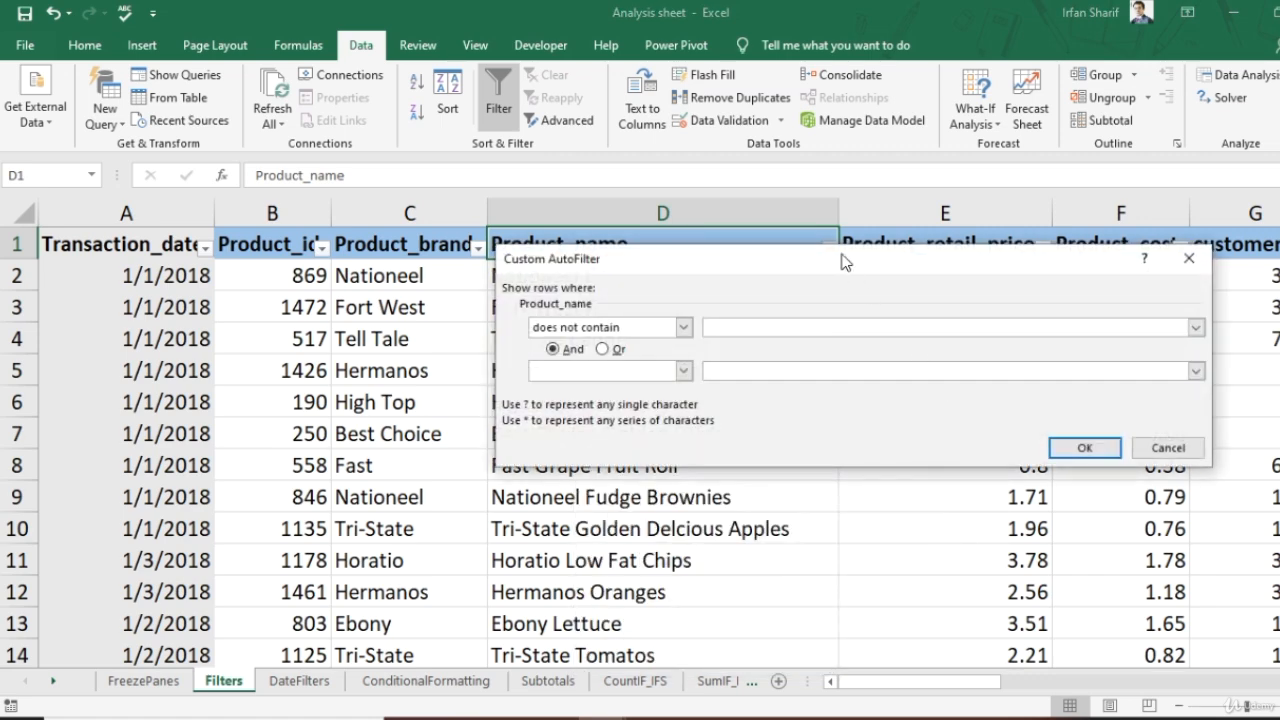
pyautogui.moveTo(843, 262); pyautogui.dragTo(815, 46)
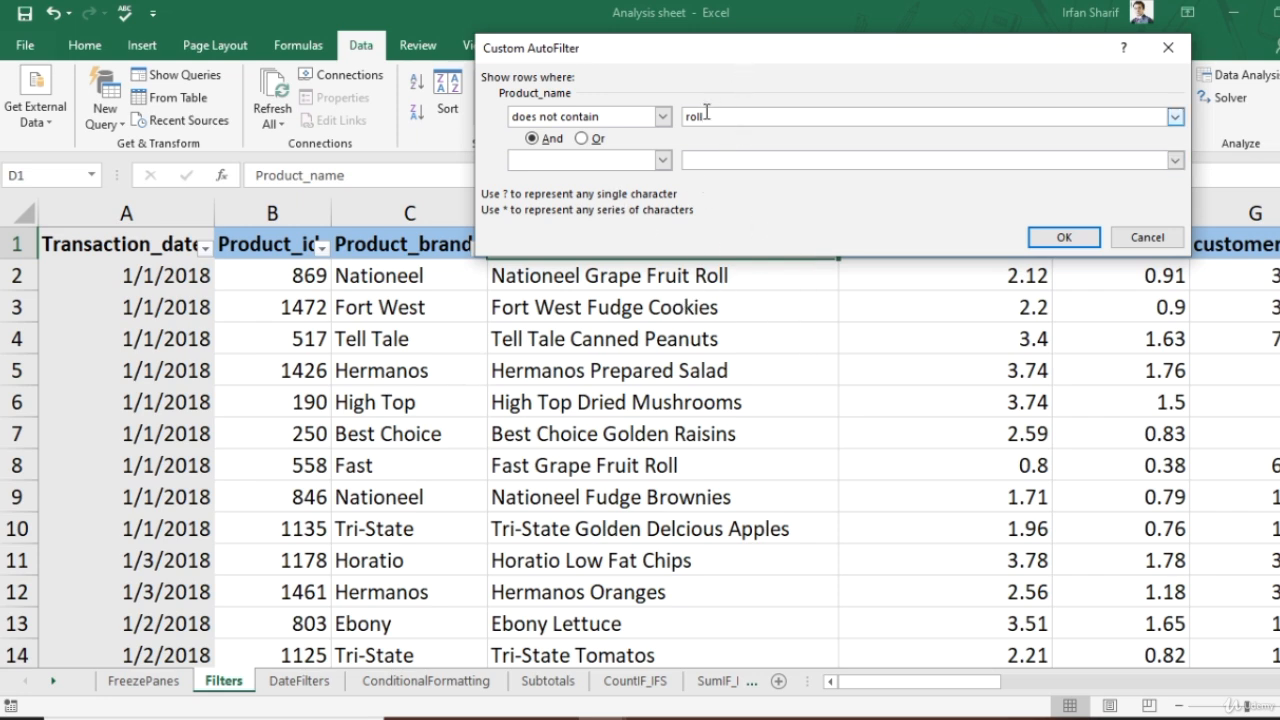
pyautogui.click(1064, 238)
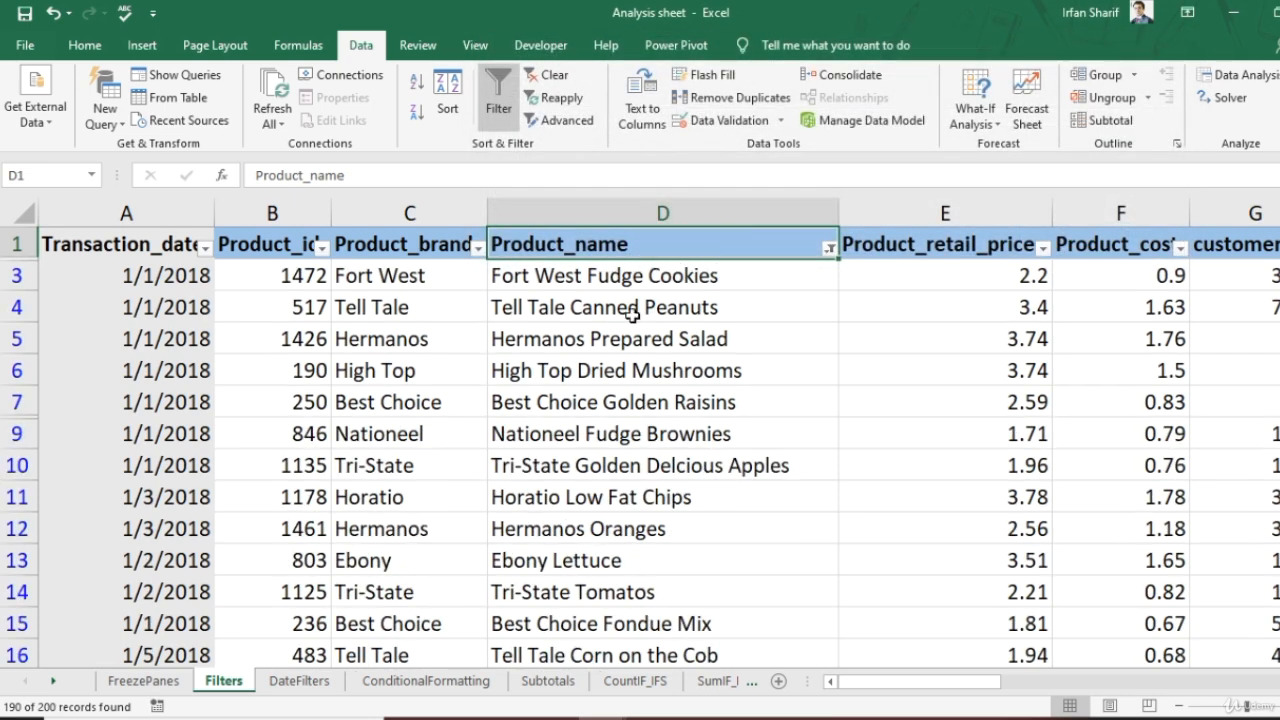
# Step: Clear the filter from the Product_name column and select the Product_retail_price header
pyautogui.click(829, 248)
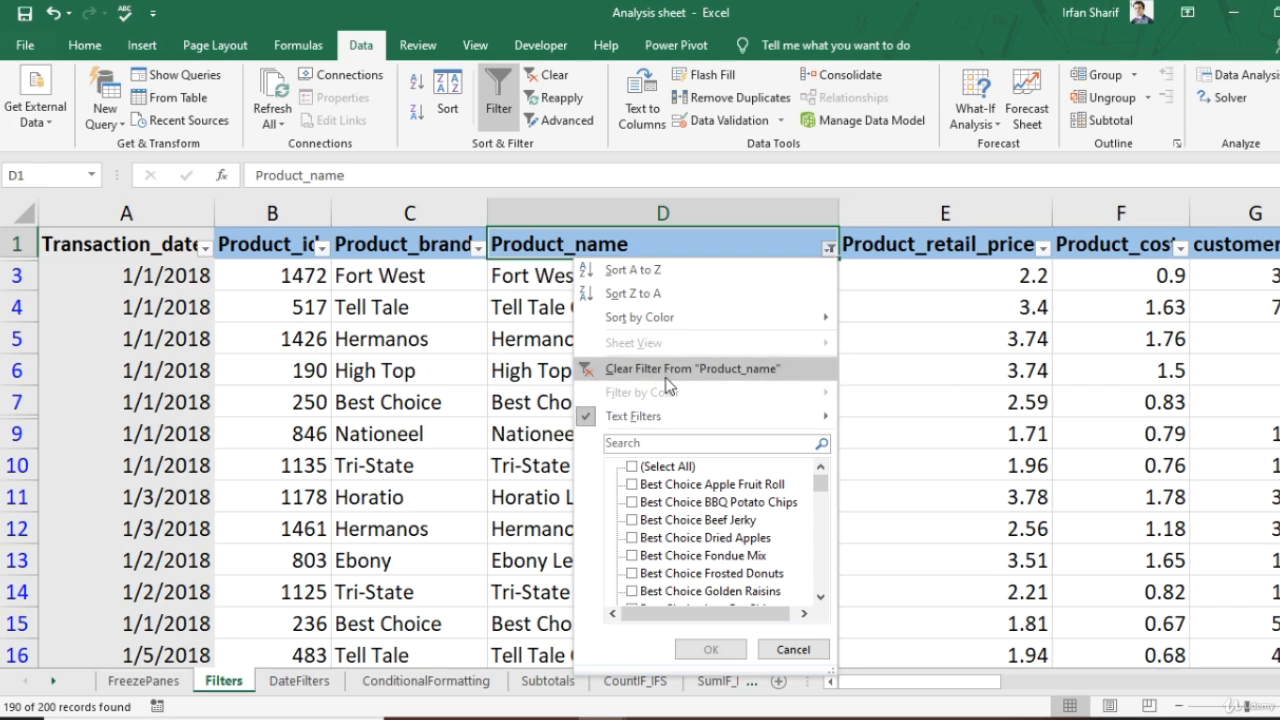
pyautogui.click(636, 378)
pyautogui.click(924, 339)
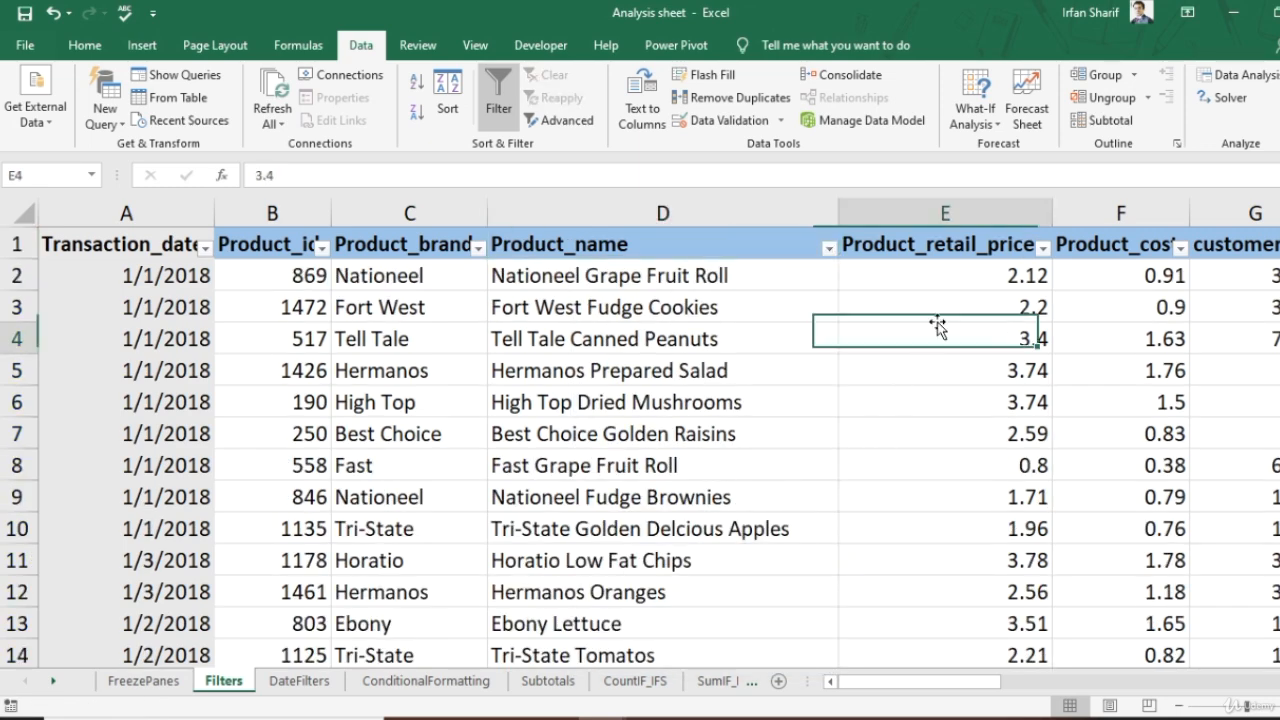
pyautogui.click(966, 246)
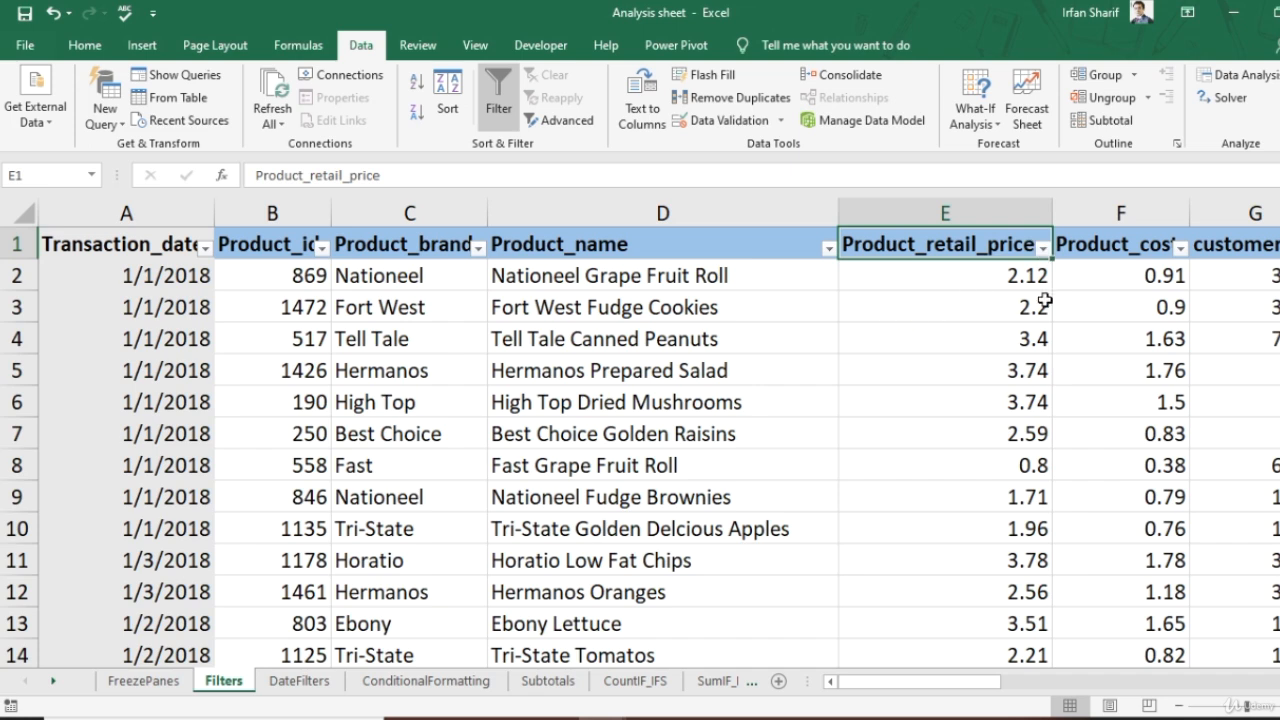
# Step: Filter the Product_retail_price column to prices greater than or equal to 3 and review the filtered rows
pyautogui.click(1044, 250)
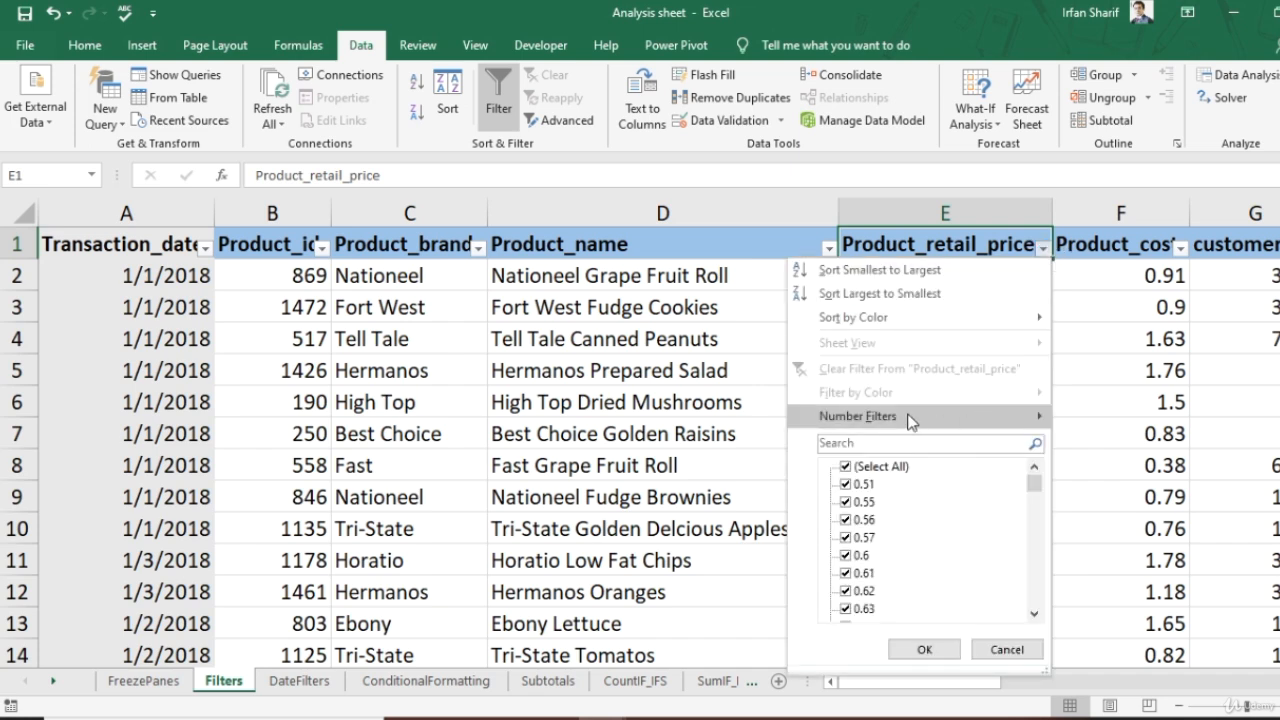
pyautogui.moveTo(862, 409)
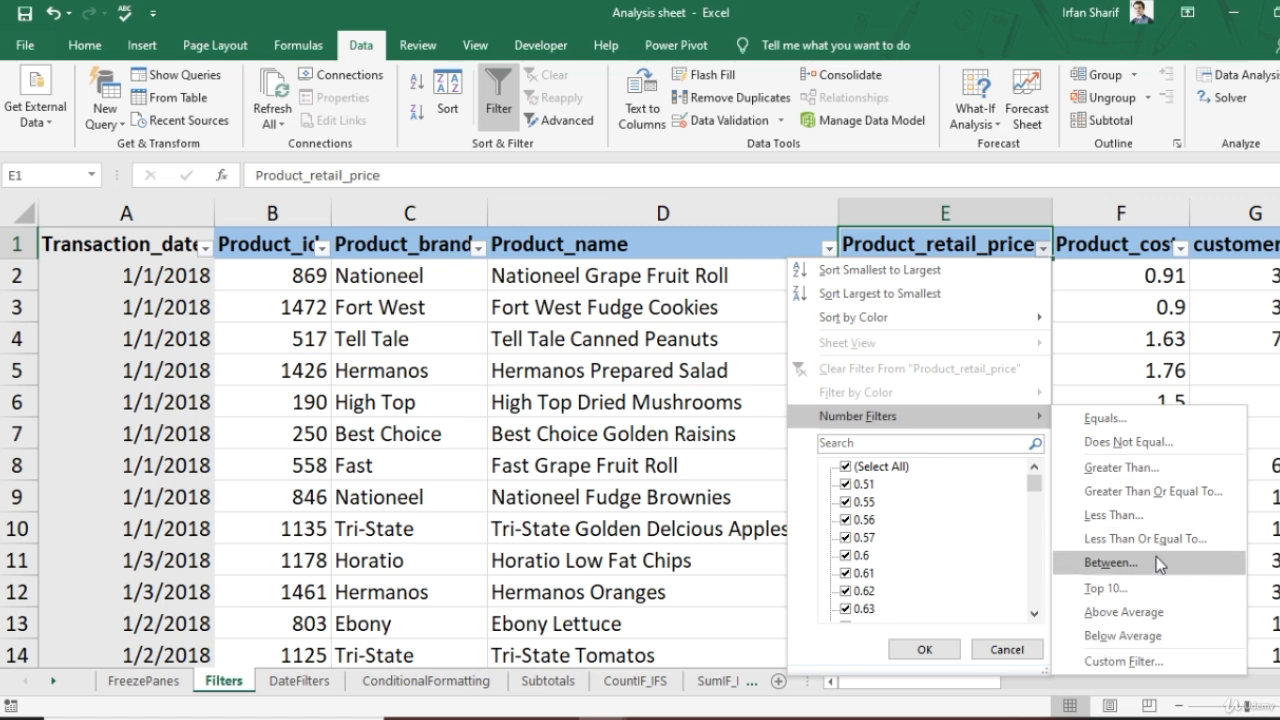
pyautogui.click(1192, 492)
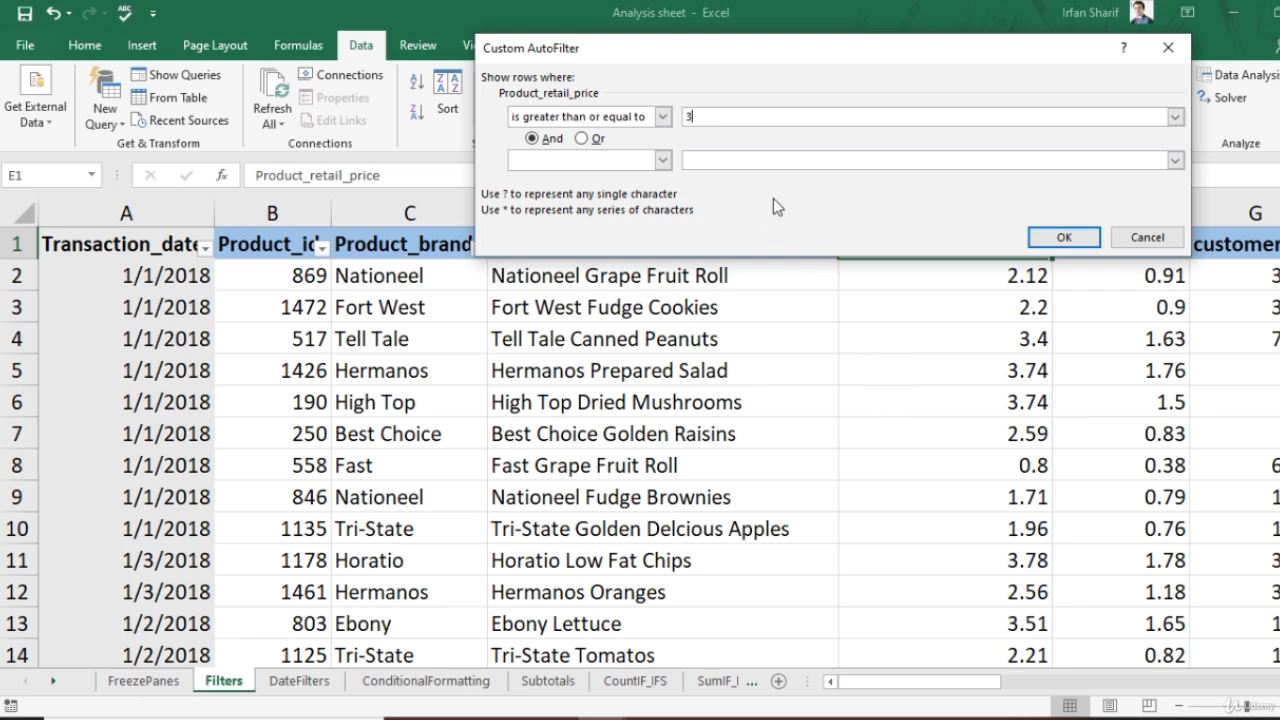
pyautogui.click(1064, 238)
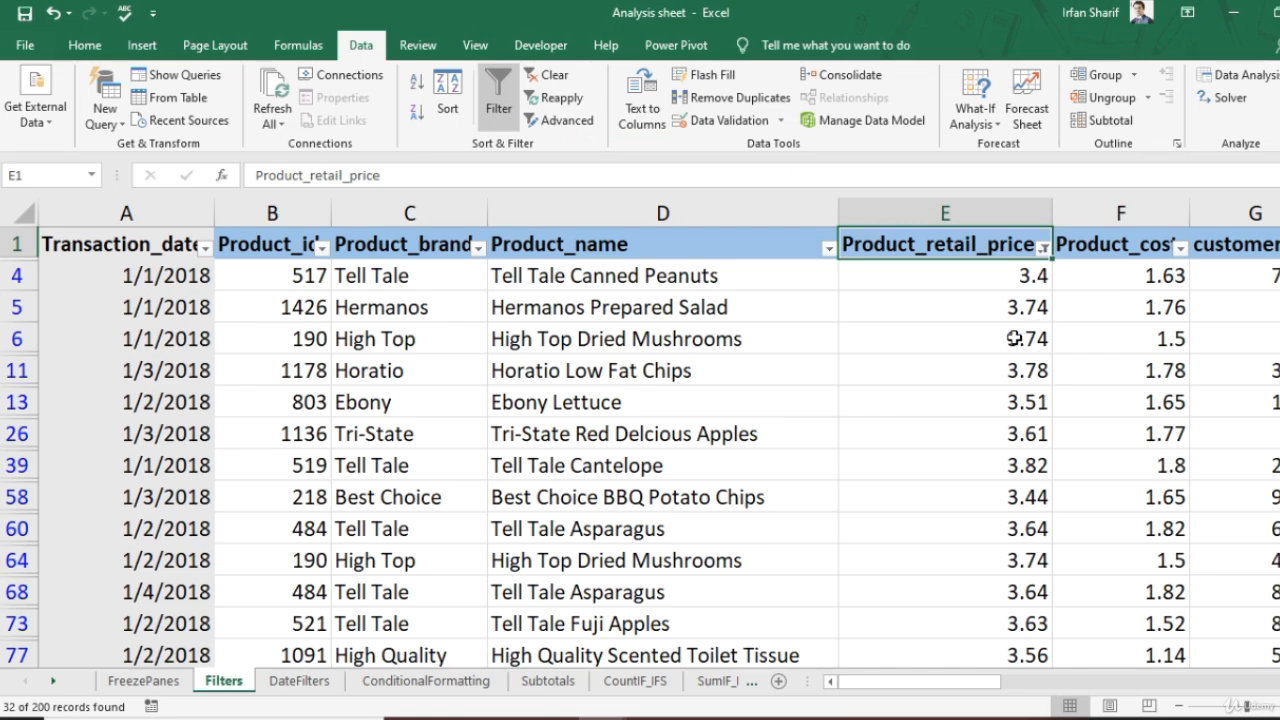
pyautogui.scroll(-3, 988, 302)
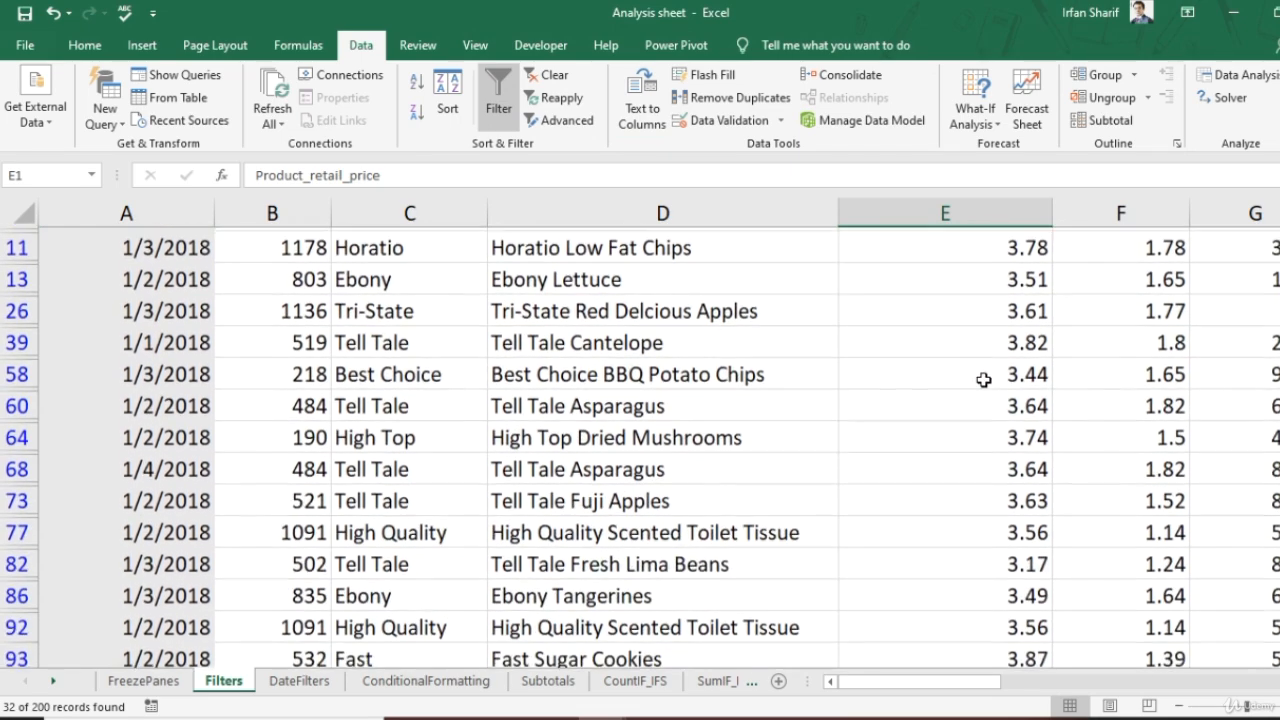
pyautogui.scroll(-4, 988, 430)
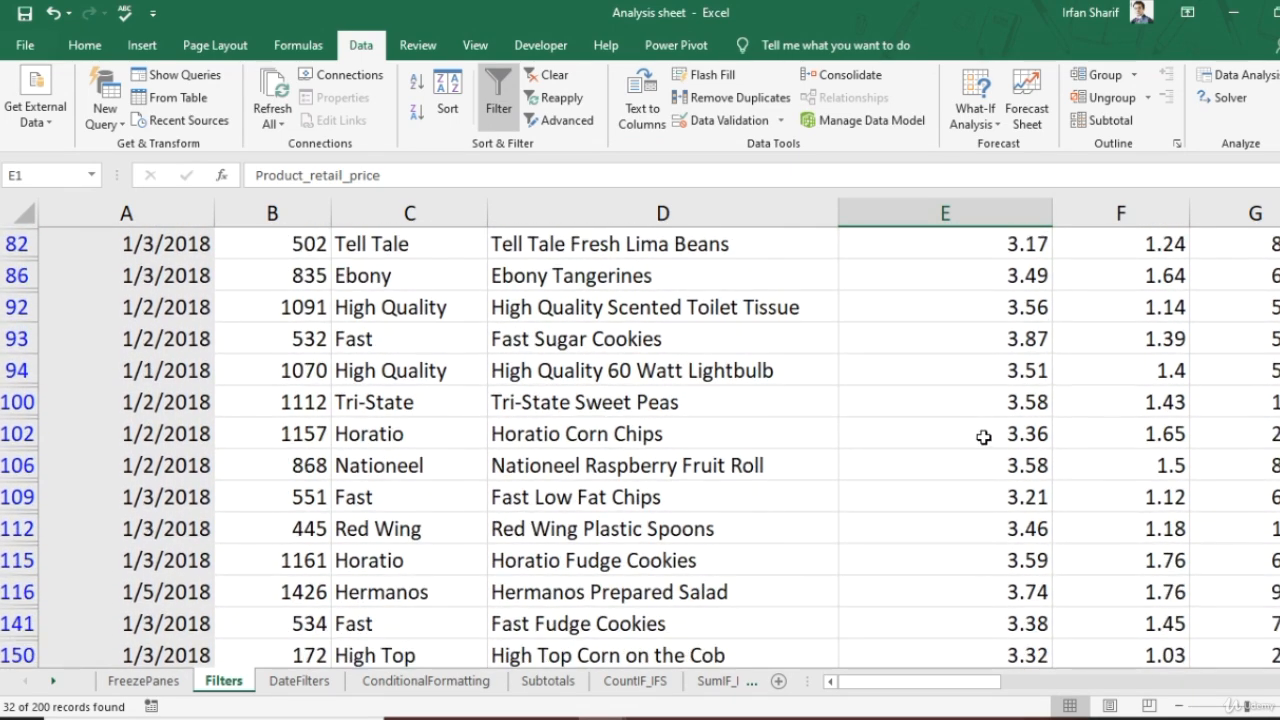
pyautogui.scroll(8, 983, 510)
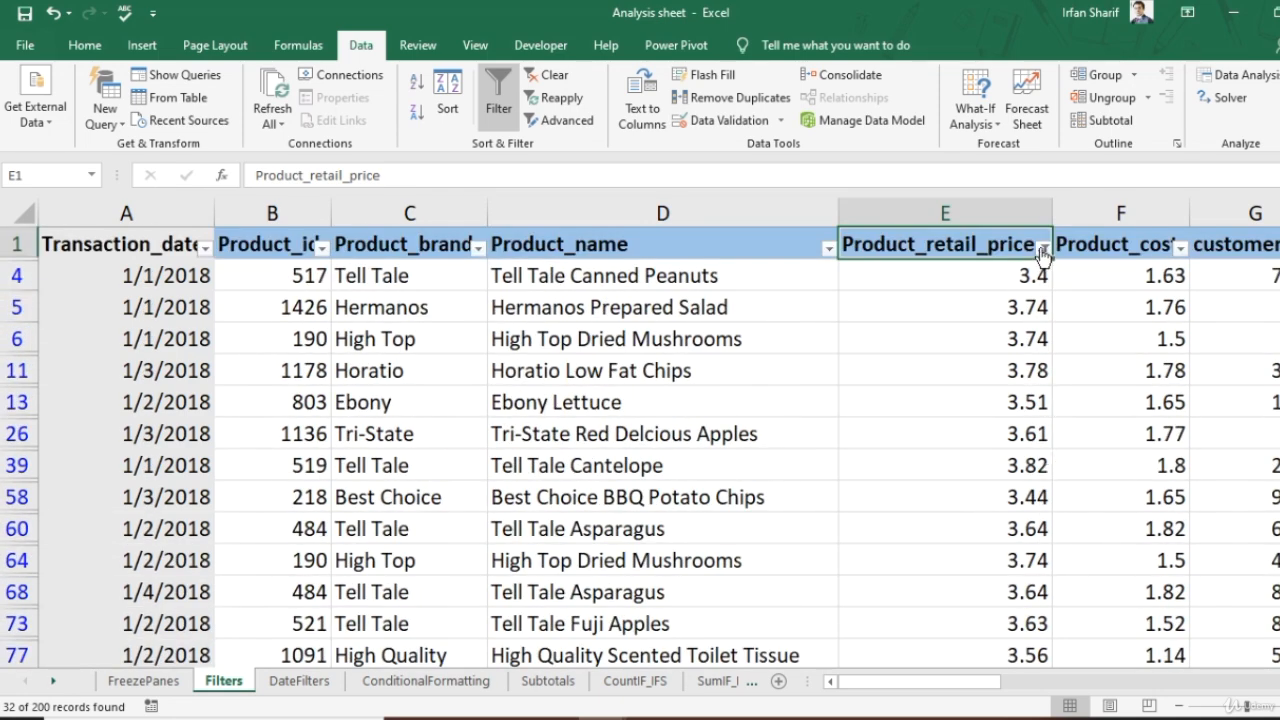
# Step: Reselect all prices in the Product_retail_price filter to show every row again
pyautogui.click(1043, 248)
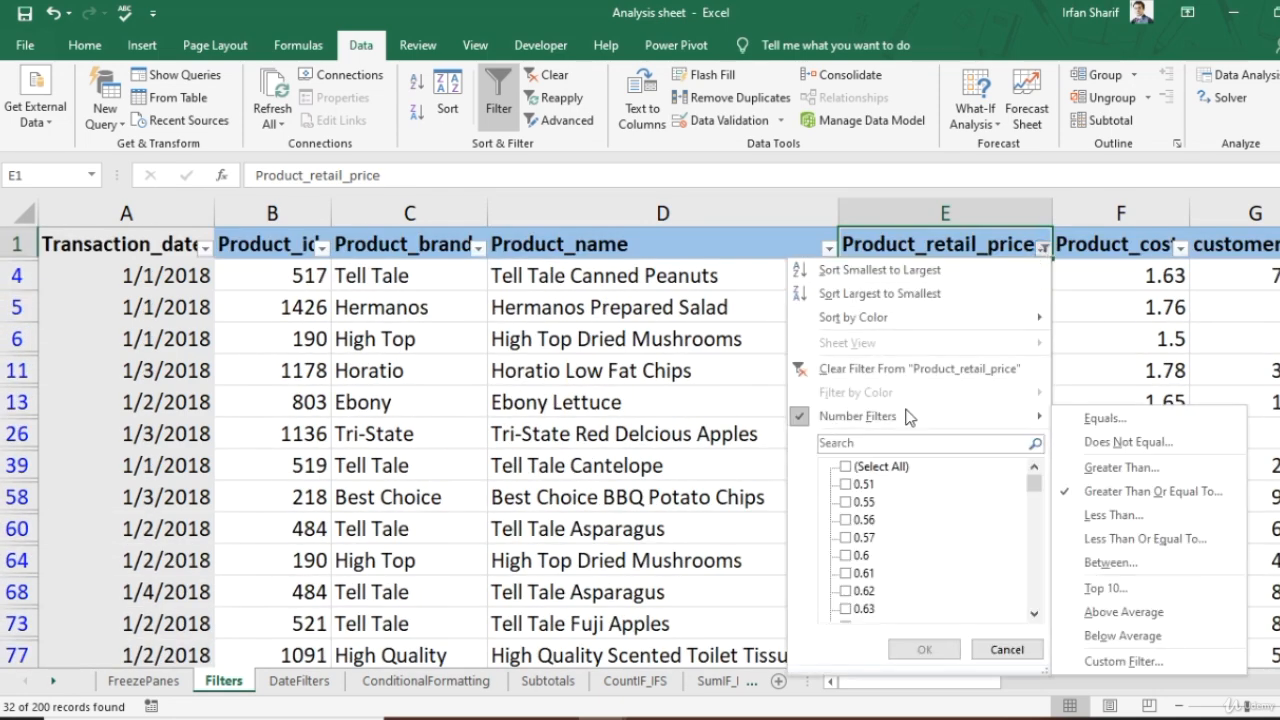
pyautogui.click(872, 467)
pyautogui.click(924, 650)
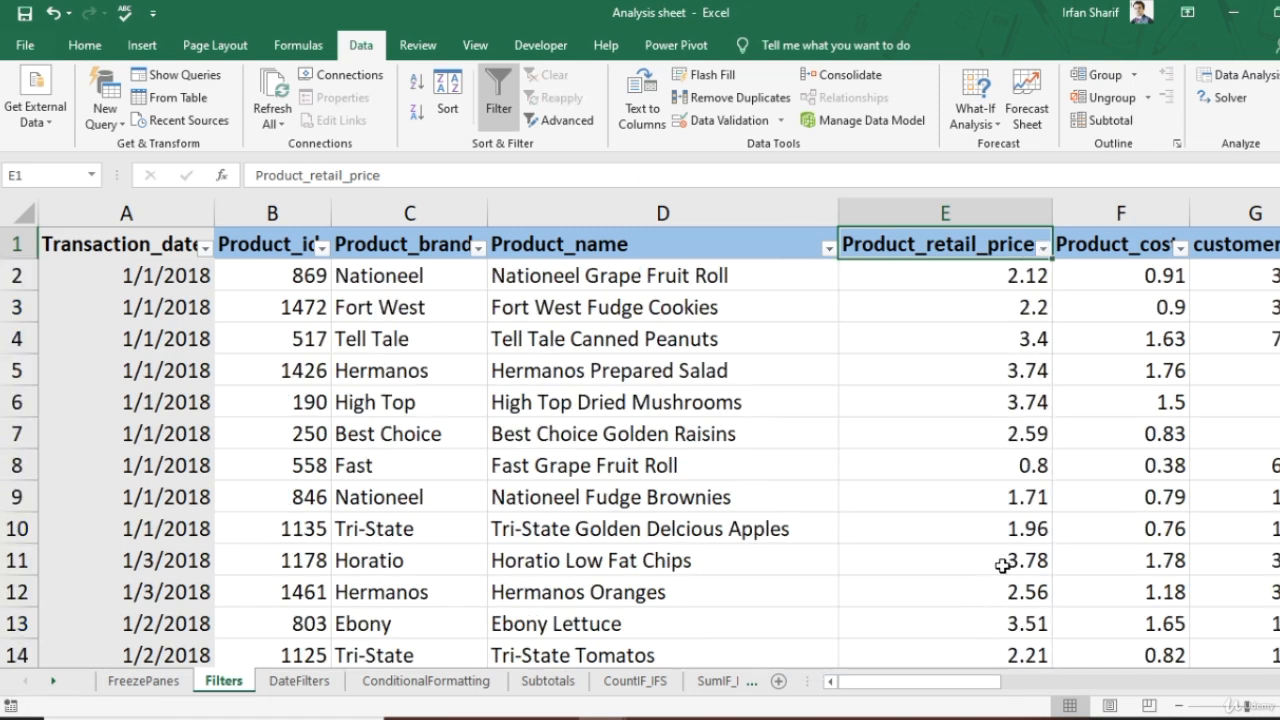
# Step: Examine the year, month and day choices in the Transaction_date filter without applying a filter
pyautogui.click(155, 242)
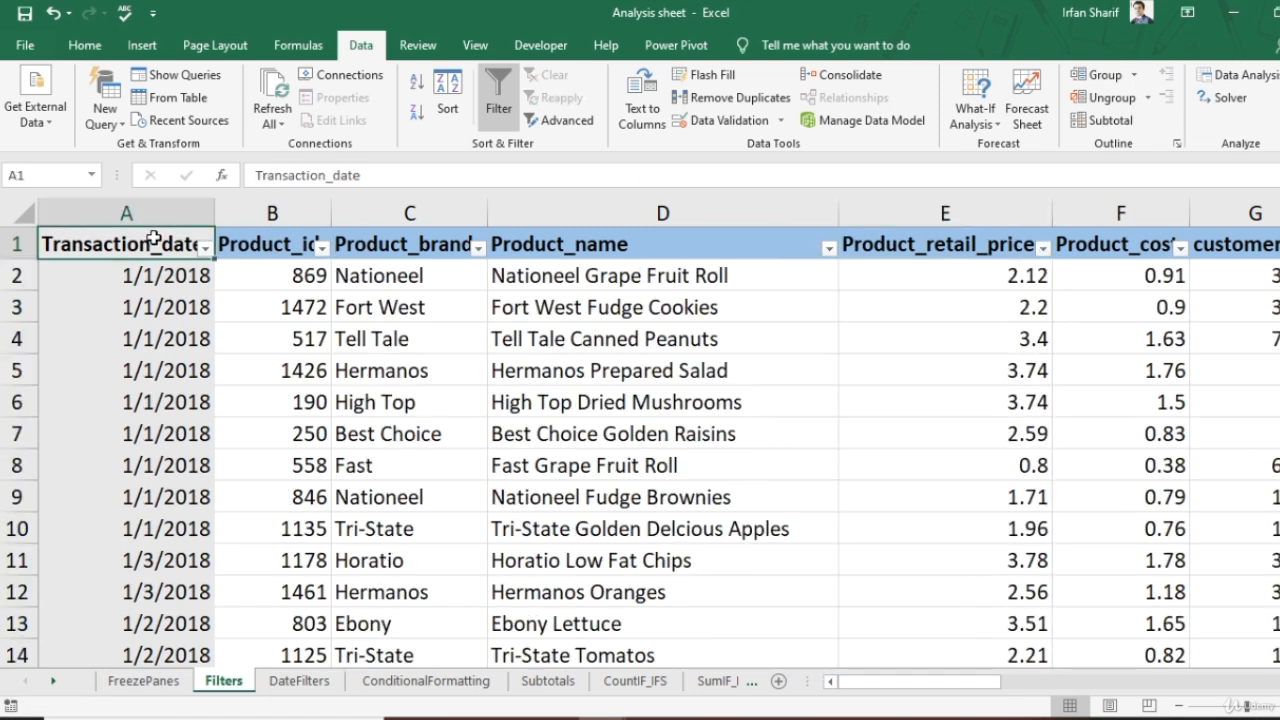
pyautogui.click(205, 248)
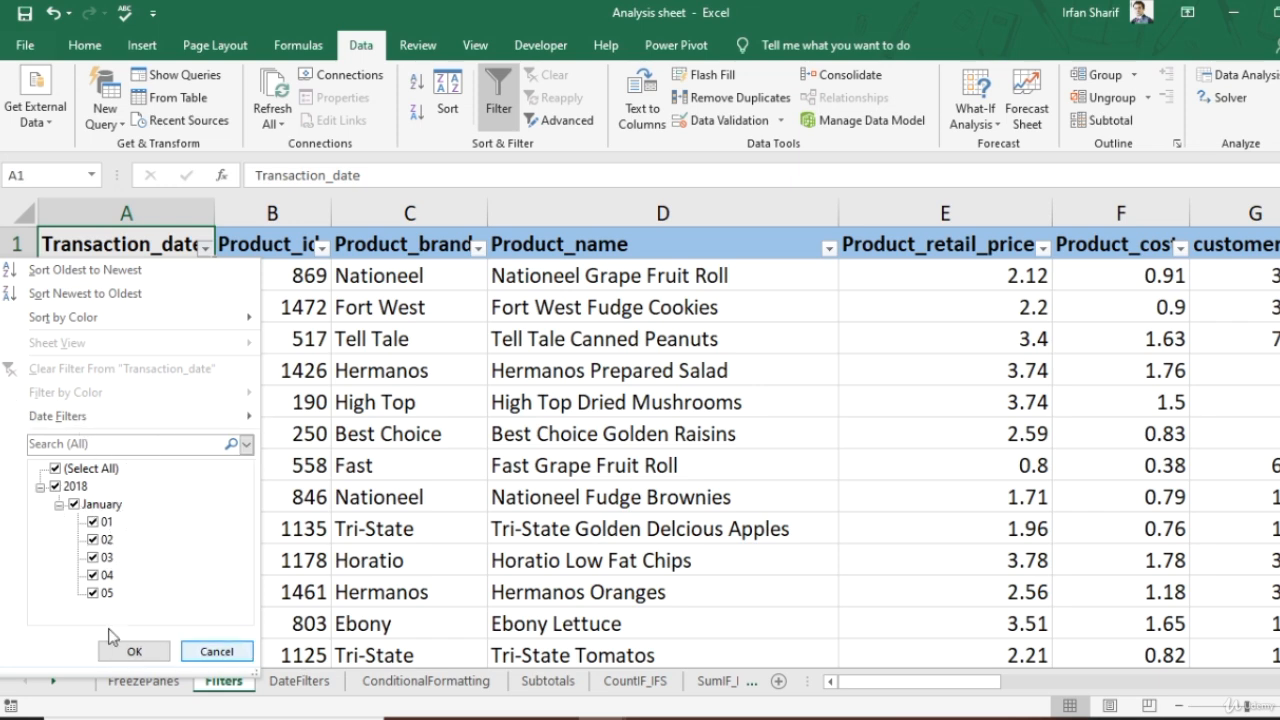
pyautogui.click(217, 652)
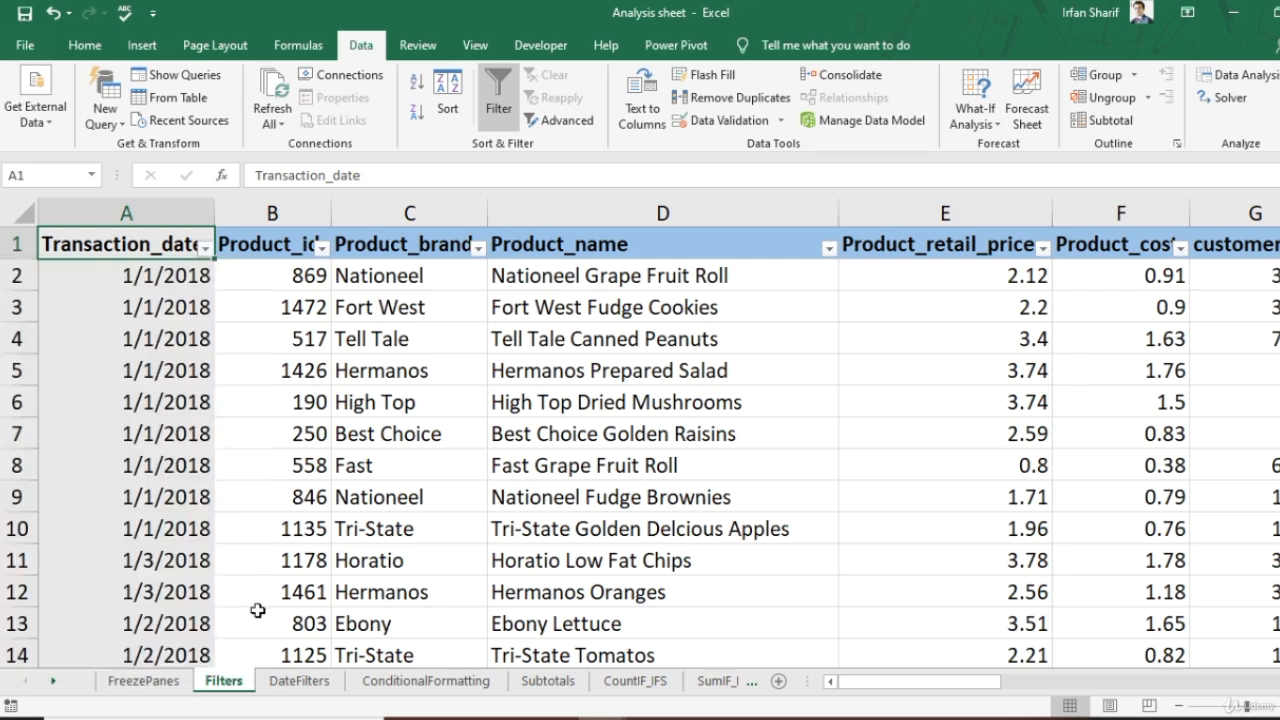
# Step: Switch to the DateFilters sheet and turn on filtering for its header row
pyautogui.click(283, 341)
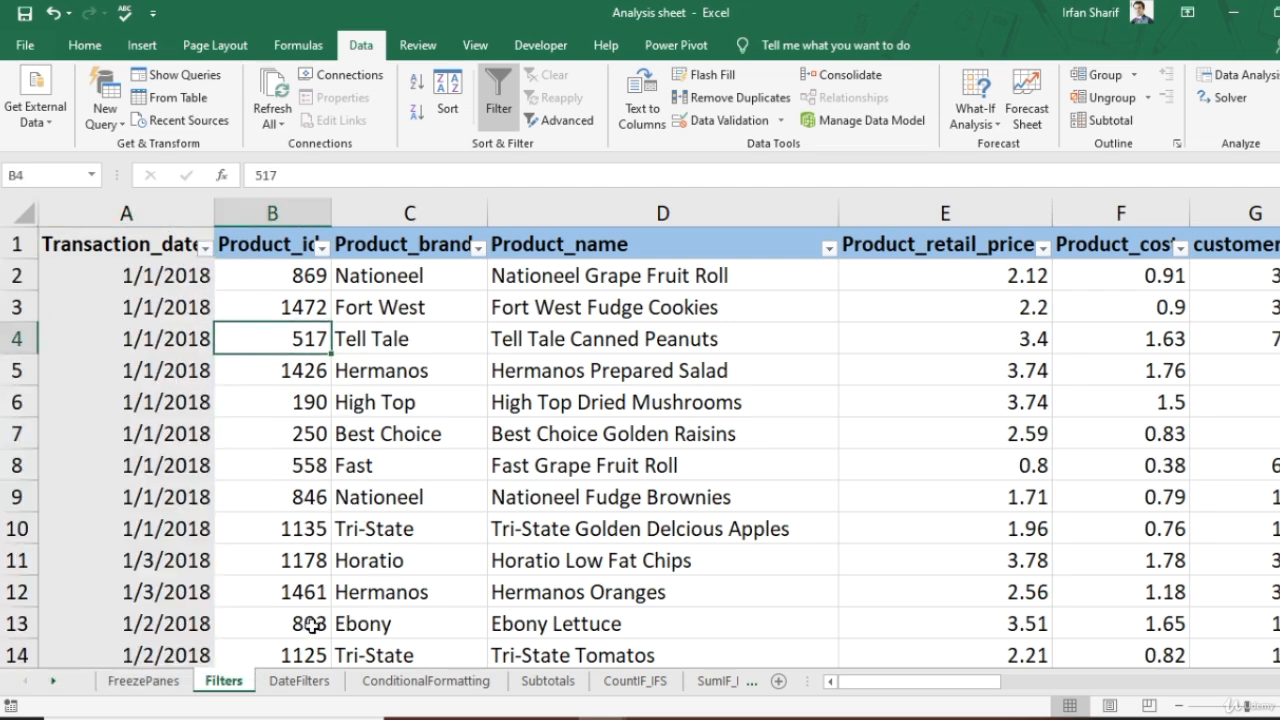
pyautogui.click(303, 681)
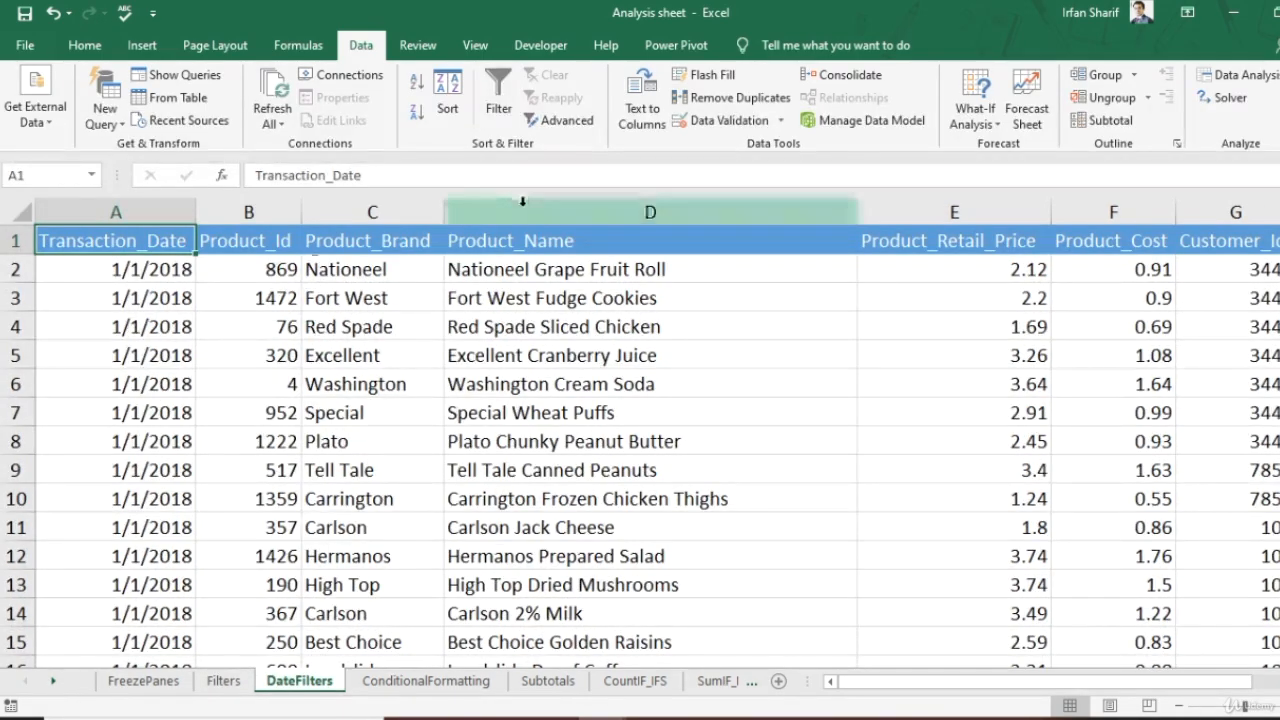
pyautogui.click(509, 85)
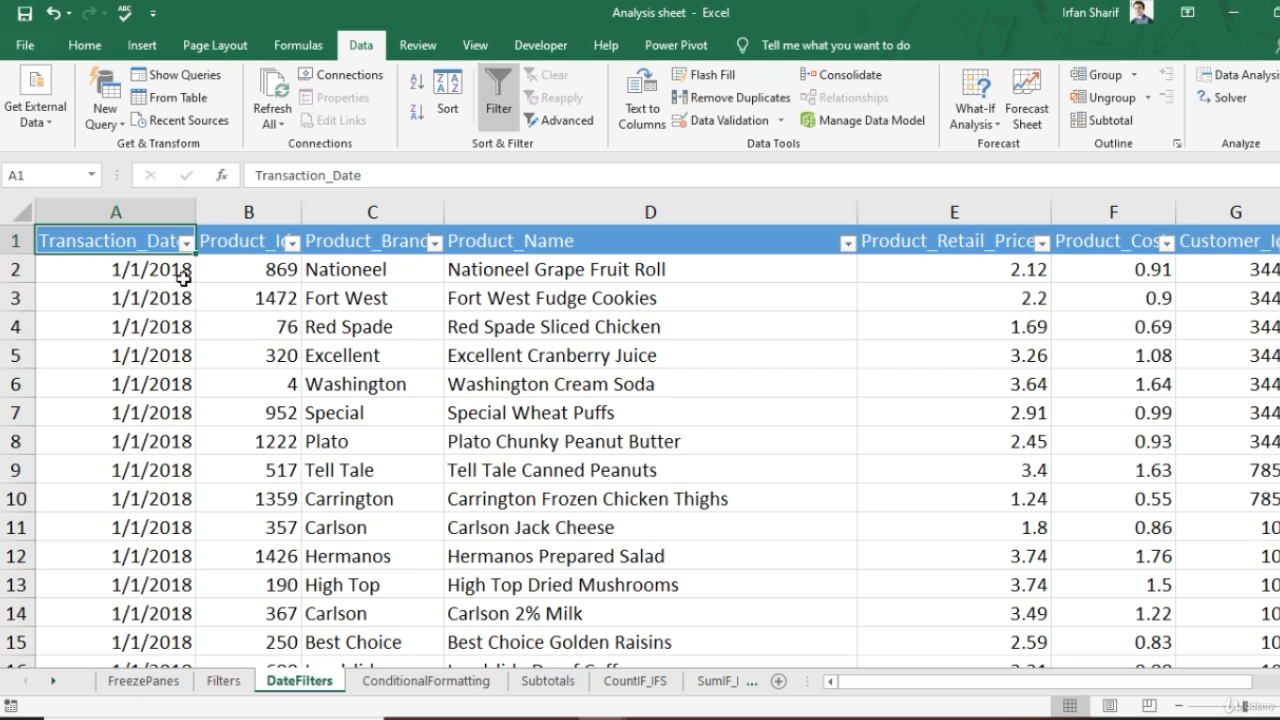
# Step: Exclude 2018 from the Transaction_Date filter and expand 2019 to list its months
pyautogui.click(187, 244)
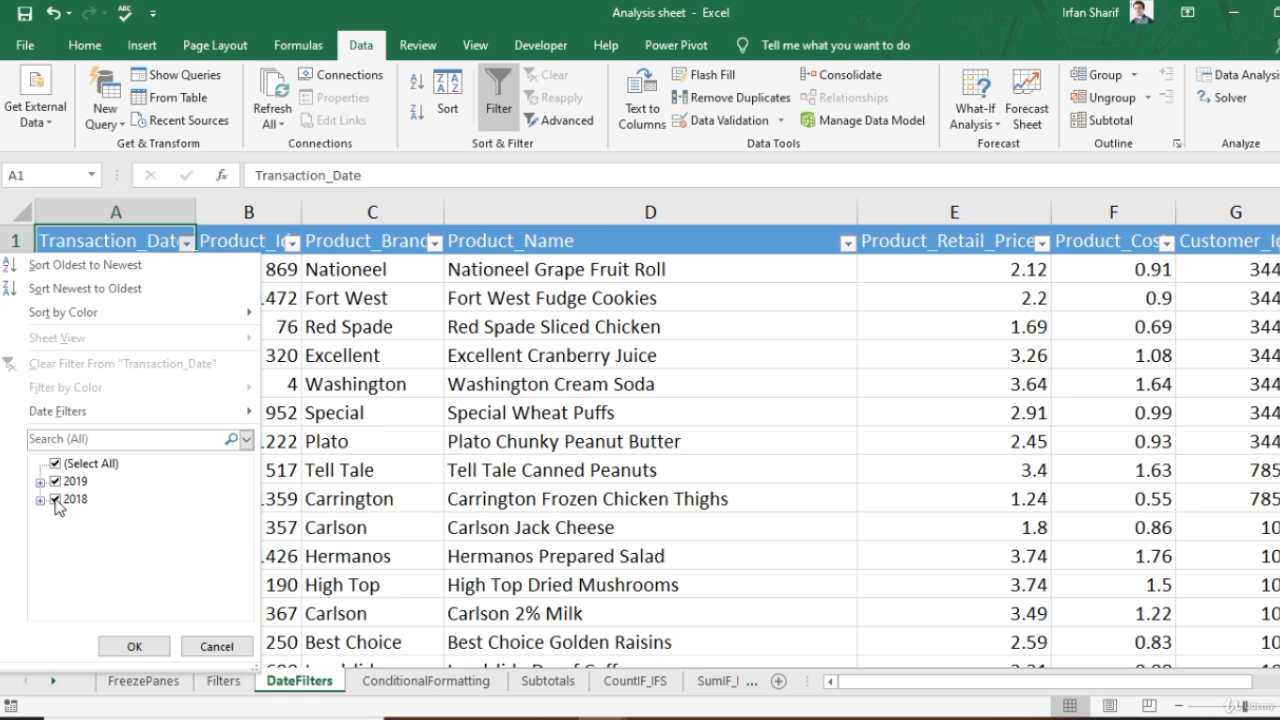
pyautogui.click(56, 500)
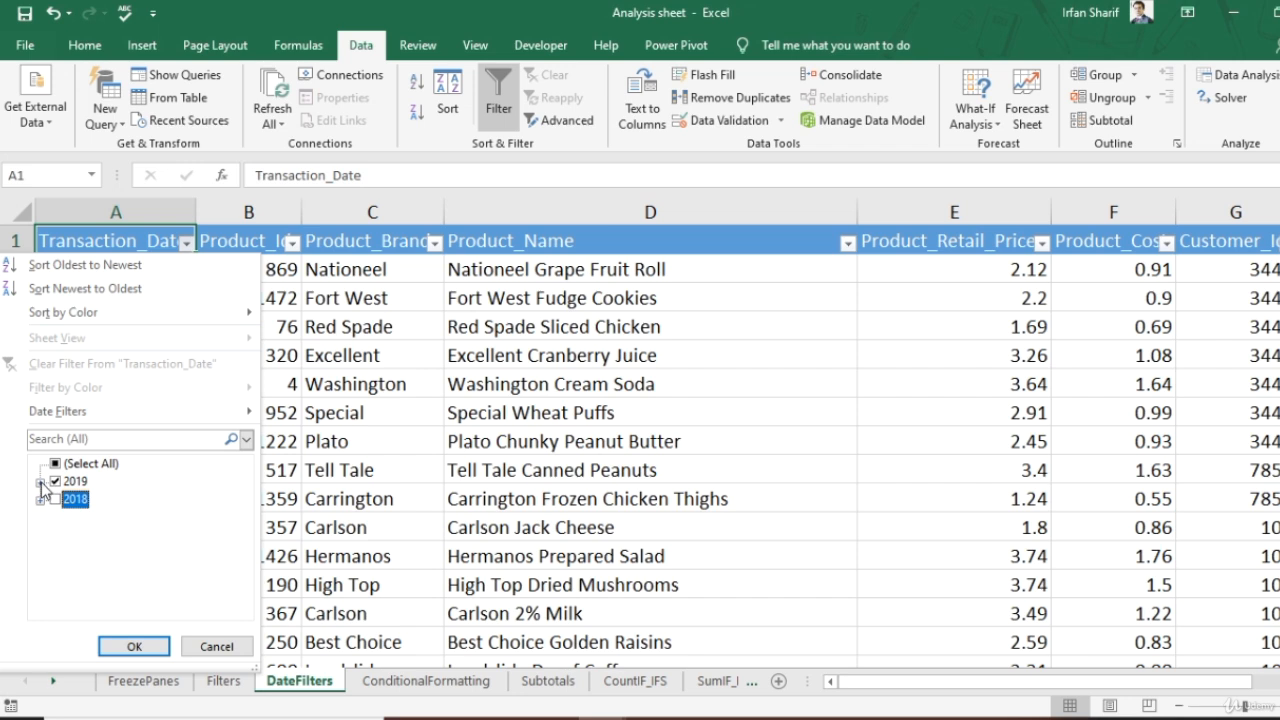
pyautogui.click(41, 484)
pyautogui.scroll(-1, 153, 525)
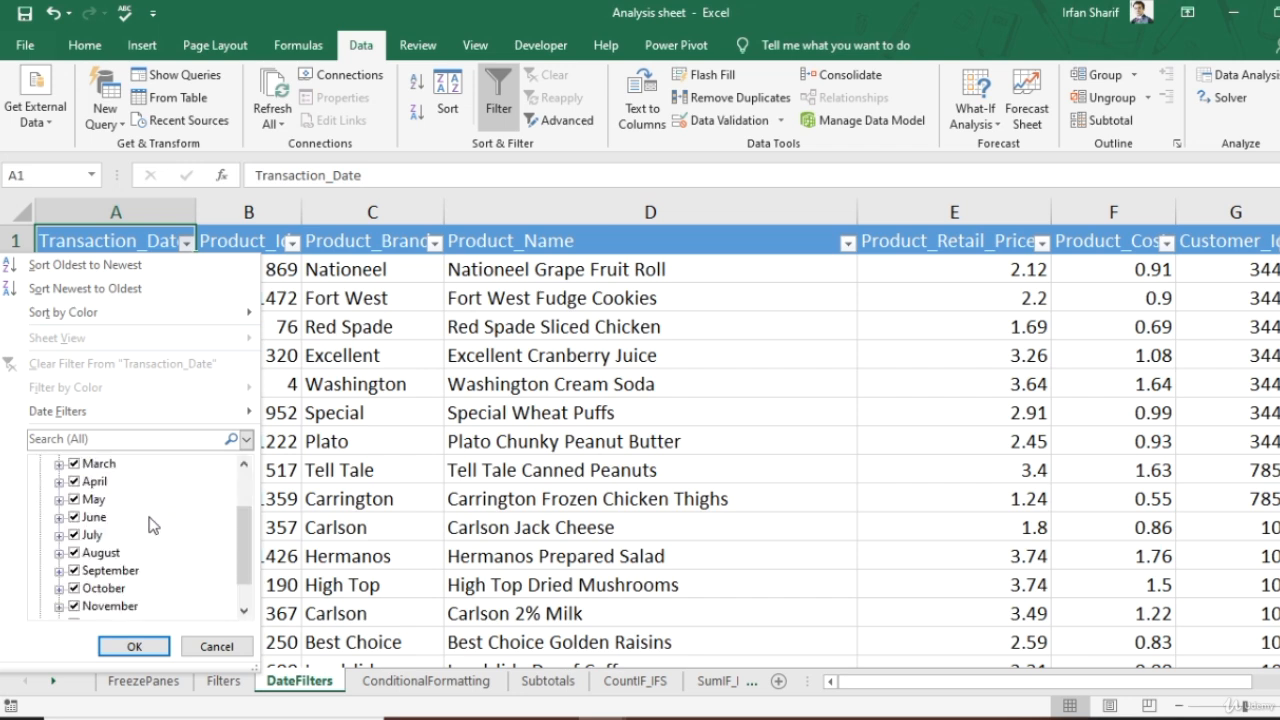
pyautogui.scroll(-1, 153, 525)
pyautogui.scroll(3, 149, 543)
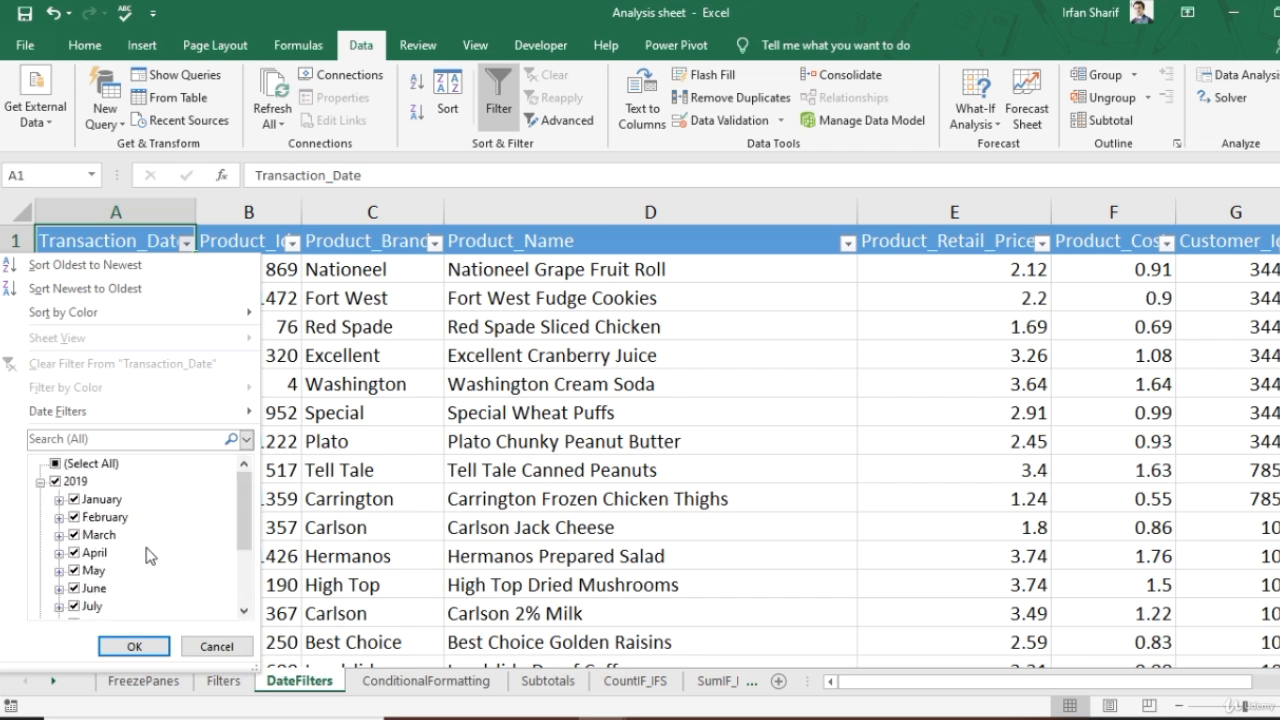
# Step: Exclude January through November 2019 from the Transaction_Date filter, keeping only December selected
pyautogui.click(74, 499)
pyautogui.click(74, 517)
pyautogui.click(74, 535)
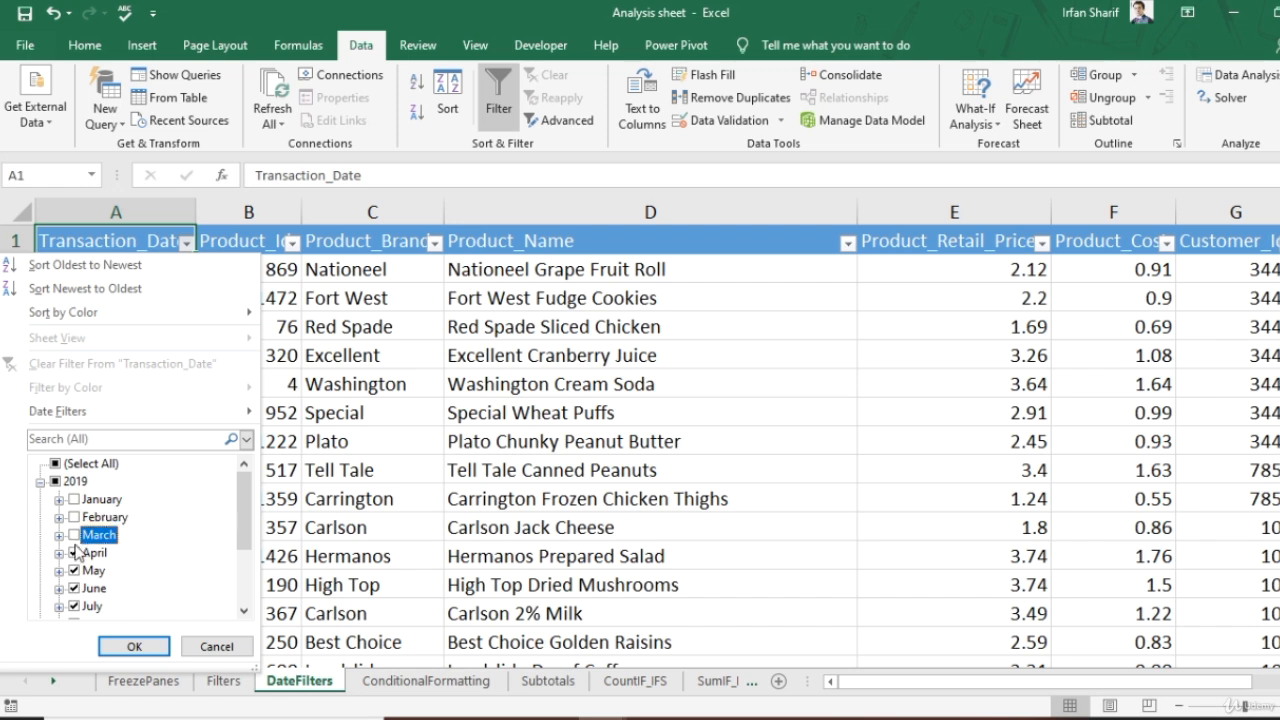
pyautogui.click(74, 552)
pyautogui.click(74, 570)
pyautogui.scroll(-1, 86, 578)
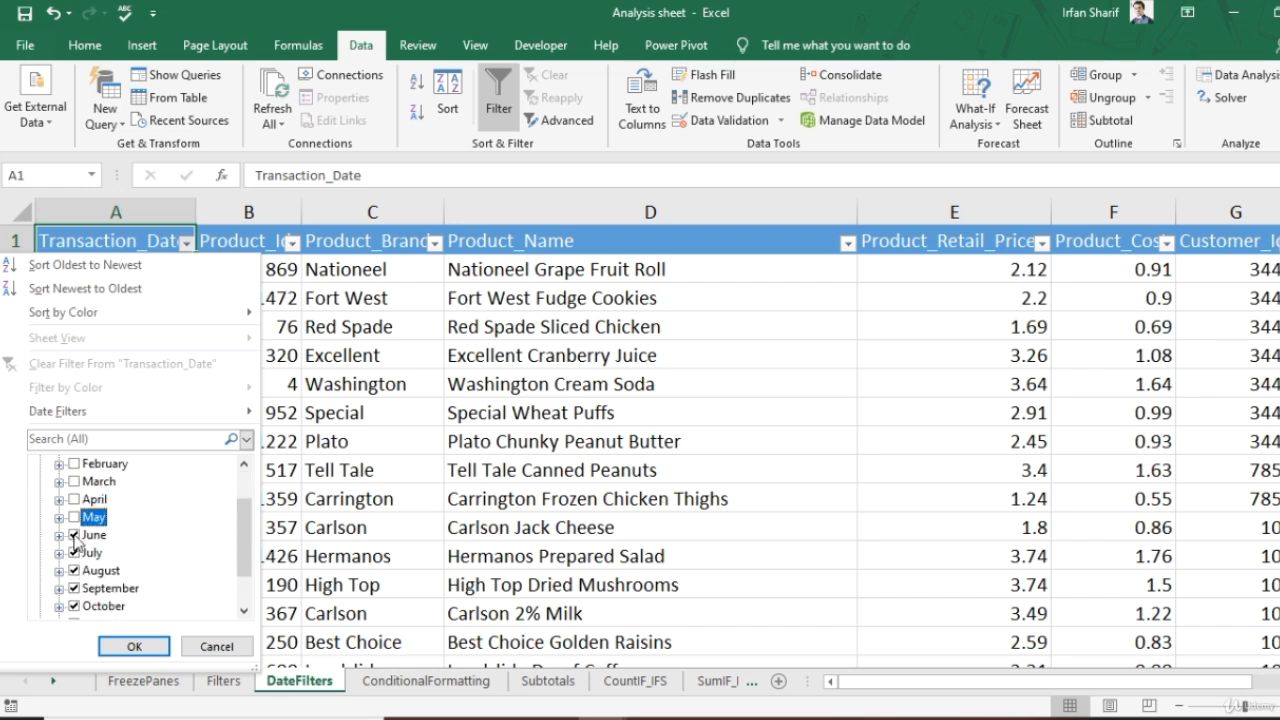
pyautogui.click(74, 535)
pyautogui.click(74, 552)
pyautogui.click(74, 570)
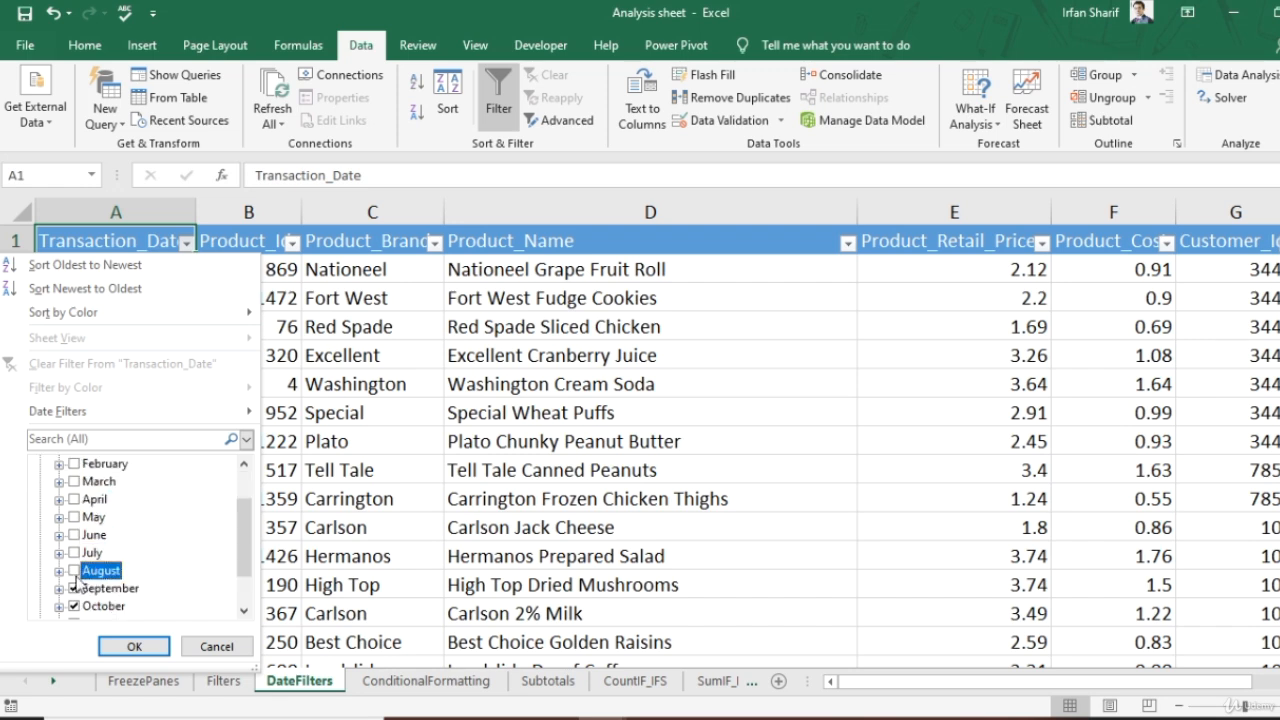
pyautogui.click(74, 588)
pyautogui.scroll(-1, 78, 588)
pyautogui.click(74, 552)
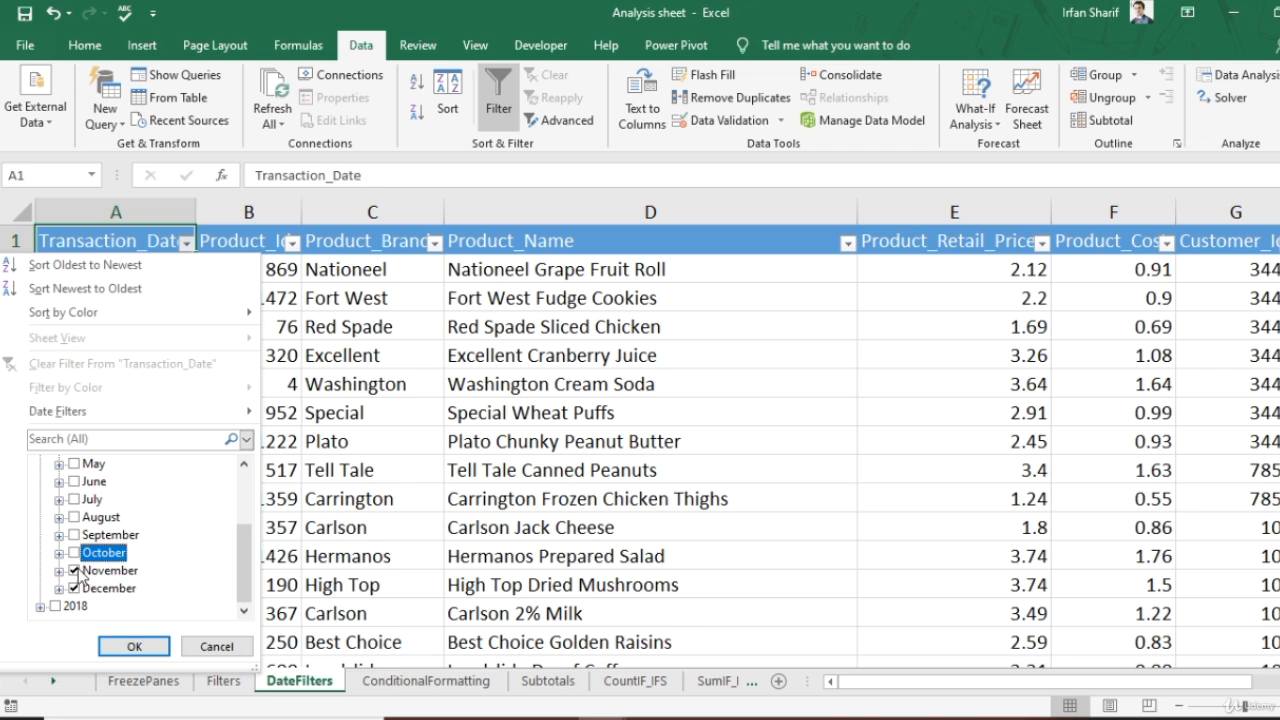
pyautogui.click(75, 570)
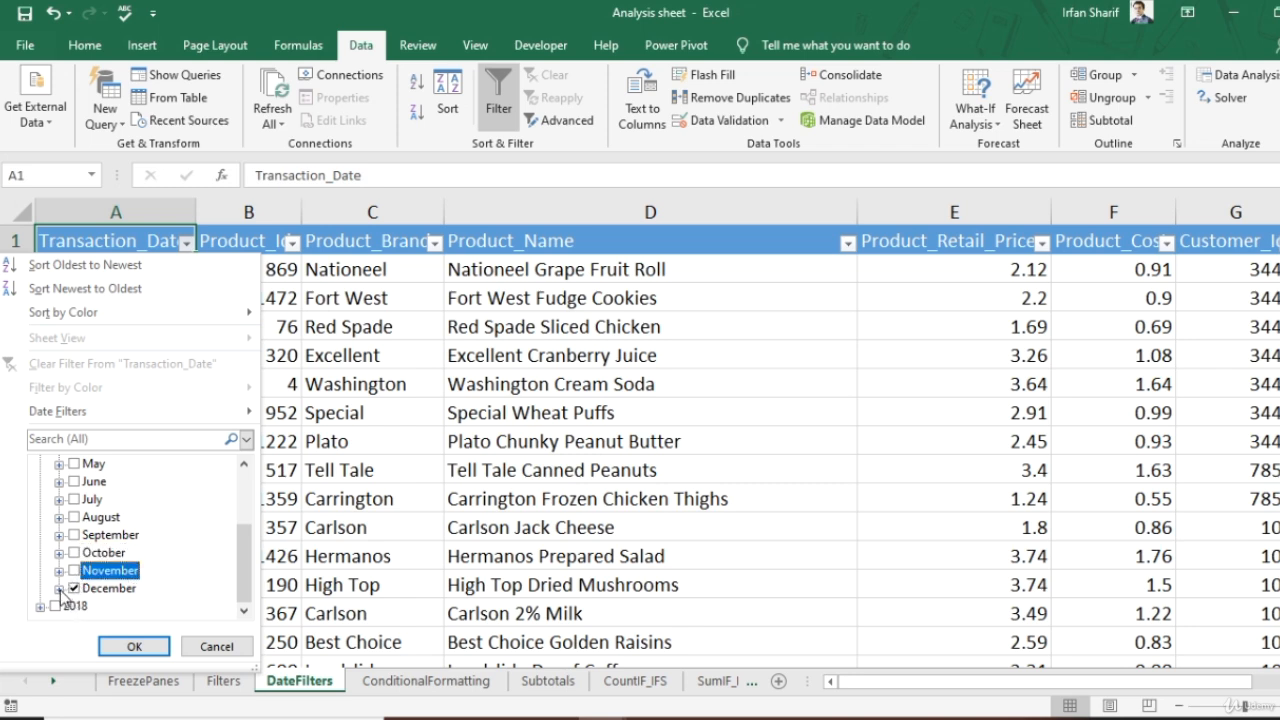
# Step: Expand December 2019 to check its selected days and apply the Transaction_Date filter
pyautogui.click(58, 590)
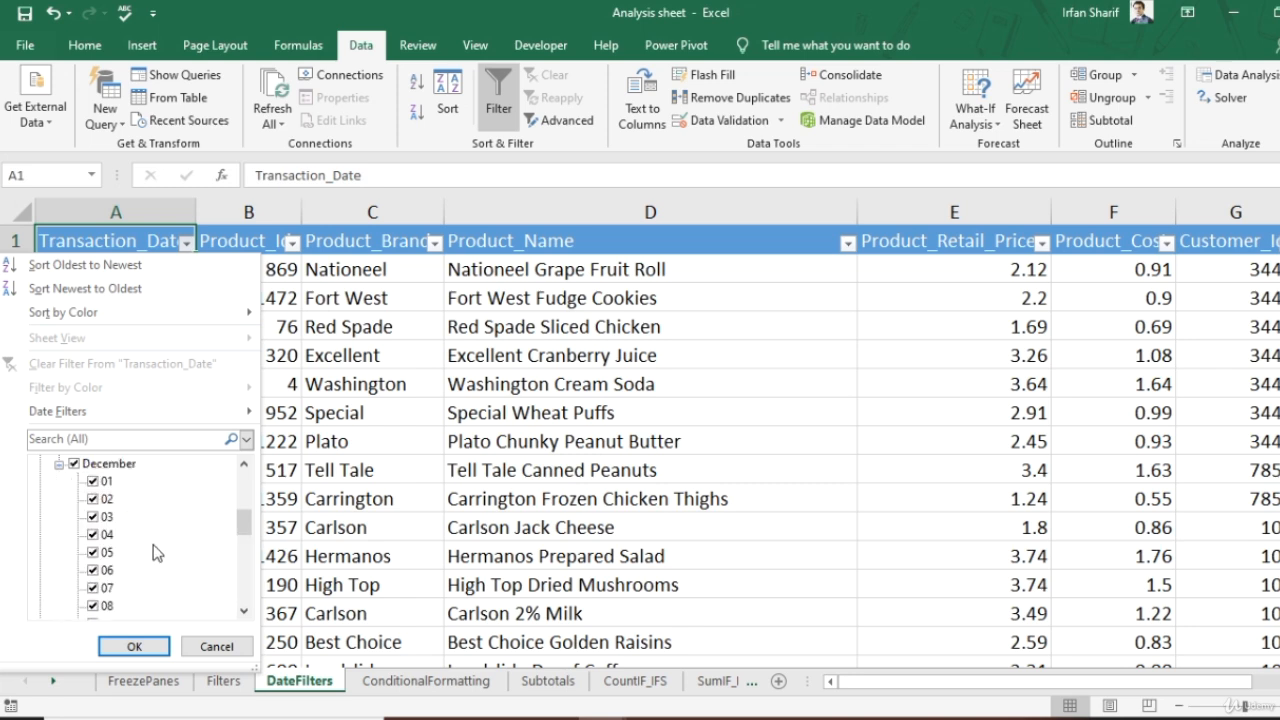
pyautogui.scroll(-2, 128, 514)
pyautogui.scroll(5, 126, 505)
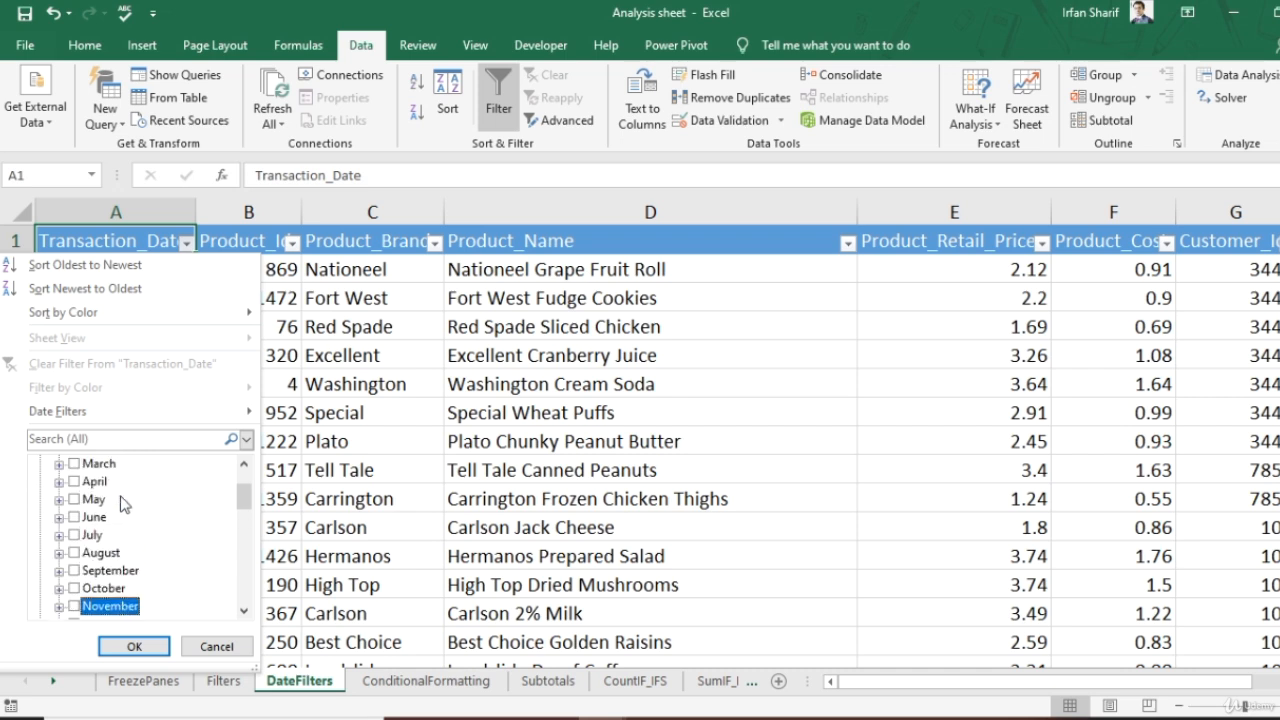
pyautogui.scroll(-2, 152, 553)
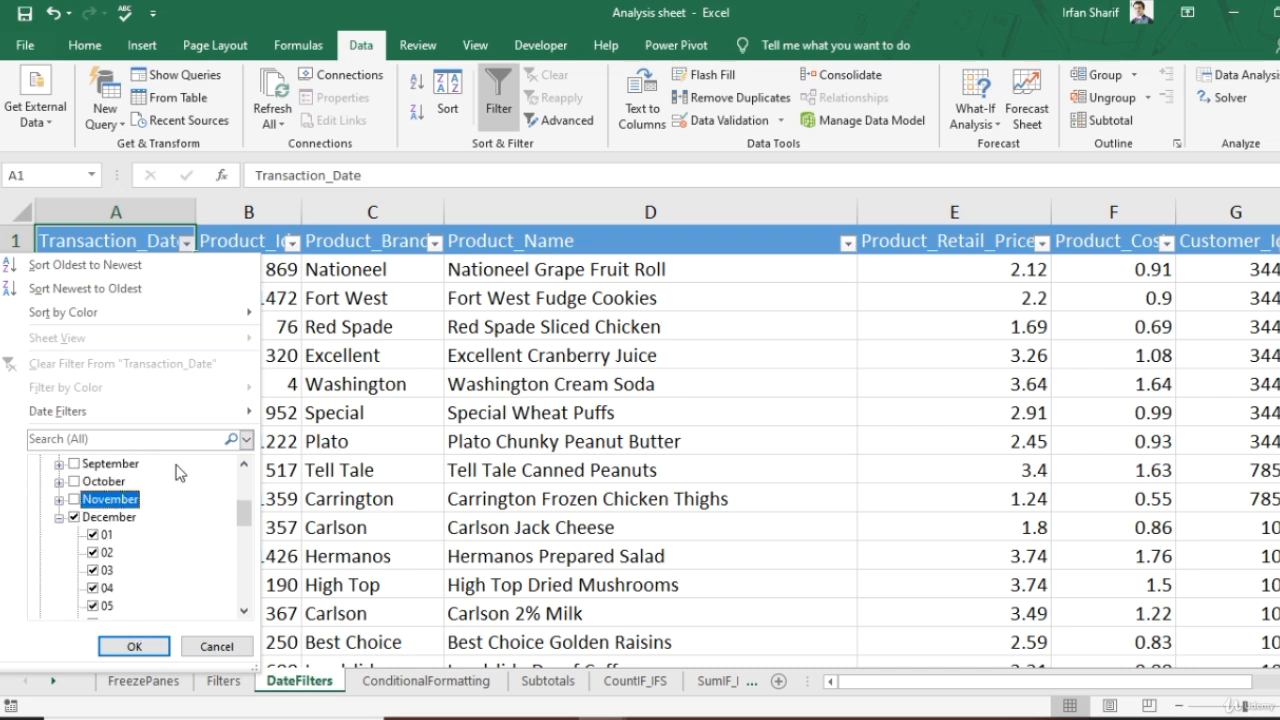
pyautogui.click(134, 646)
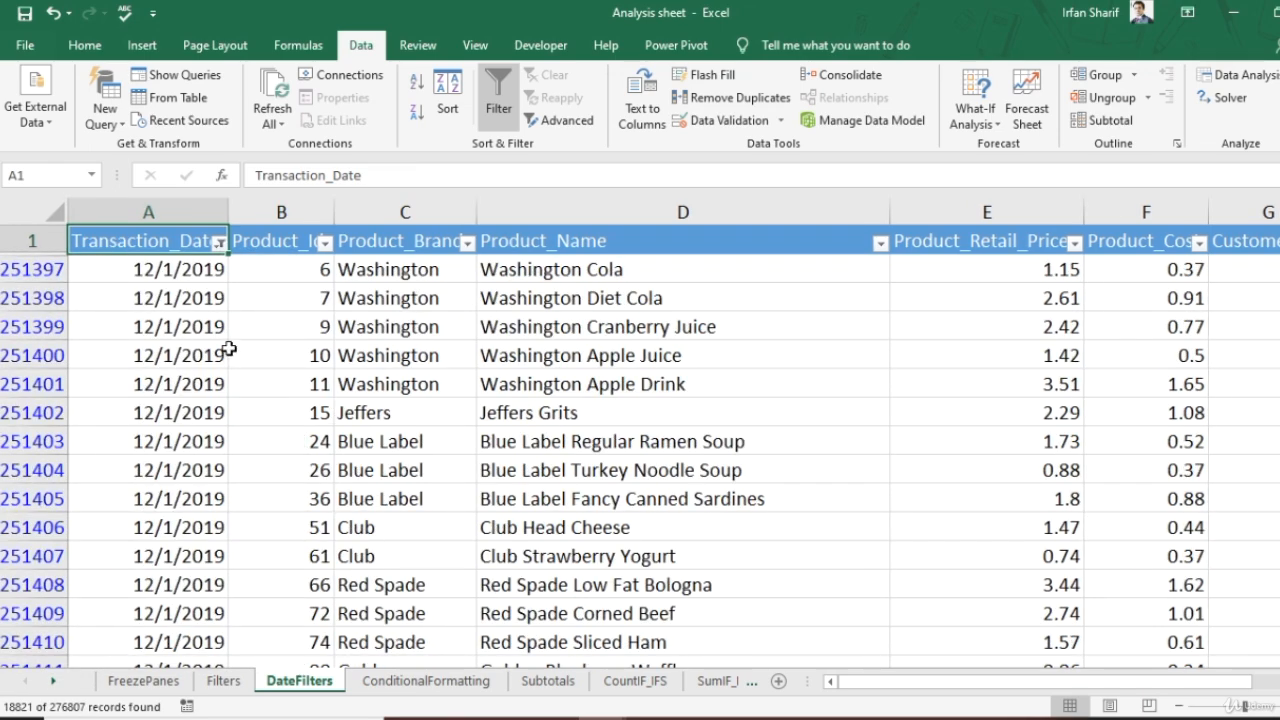
# Step: Review the filtered December 2019 transactions down to the last row and return to the header
pyautogui.click(205, 325)
pyautogui.scroll(-20, 188, 298)
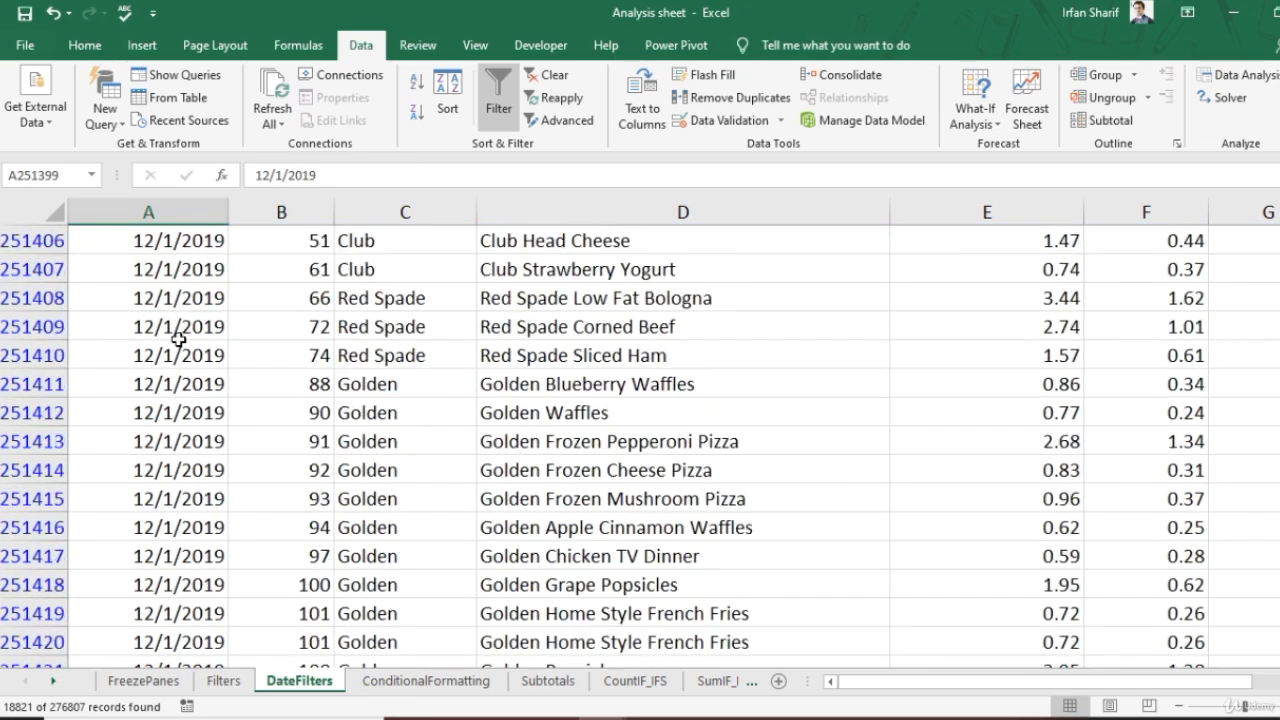
pyautogui.scroll(-20, 188, 482)
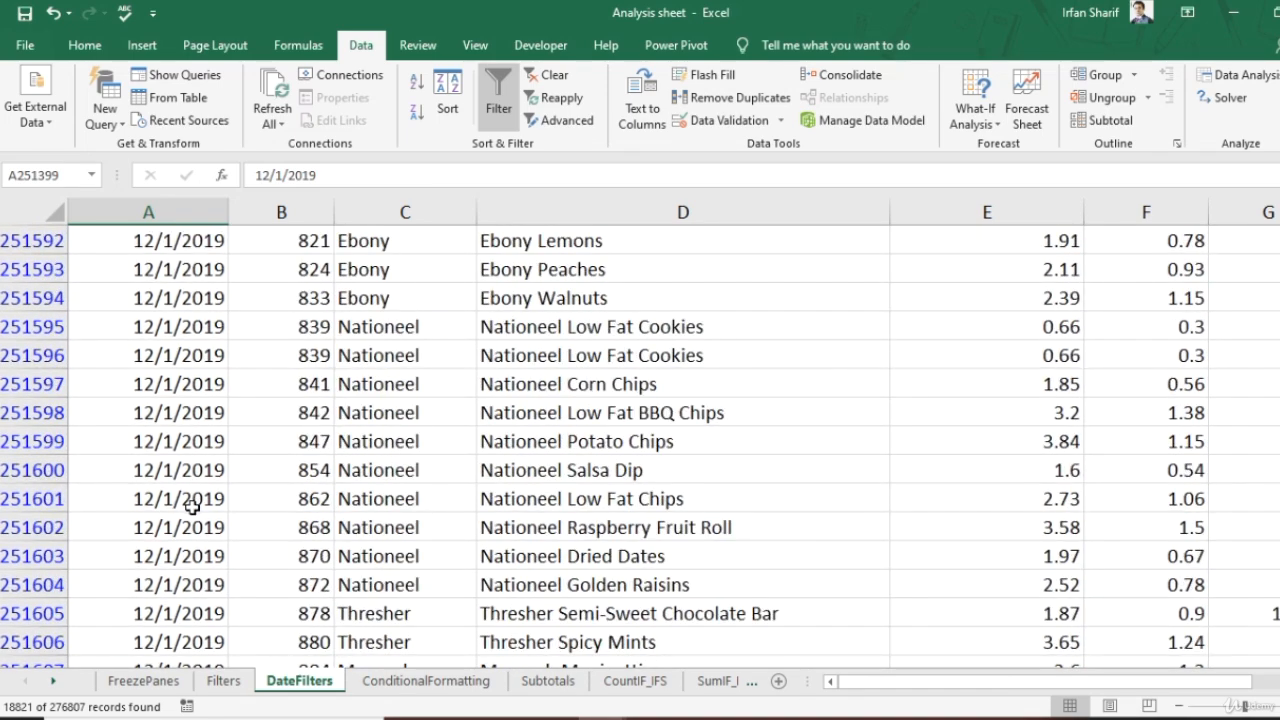
pyautogui.click(195, 507)
pyautogui.hotkey('ctrl', 'Down')
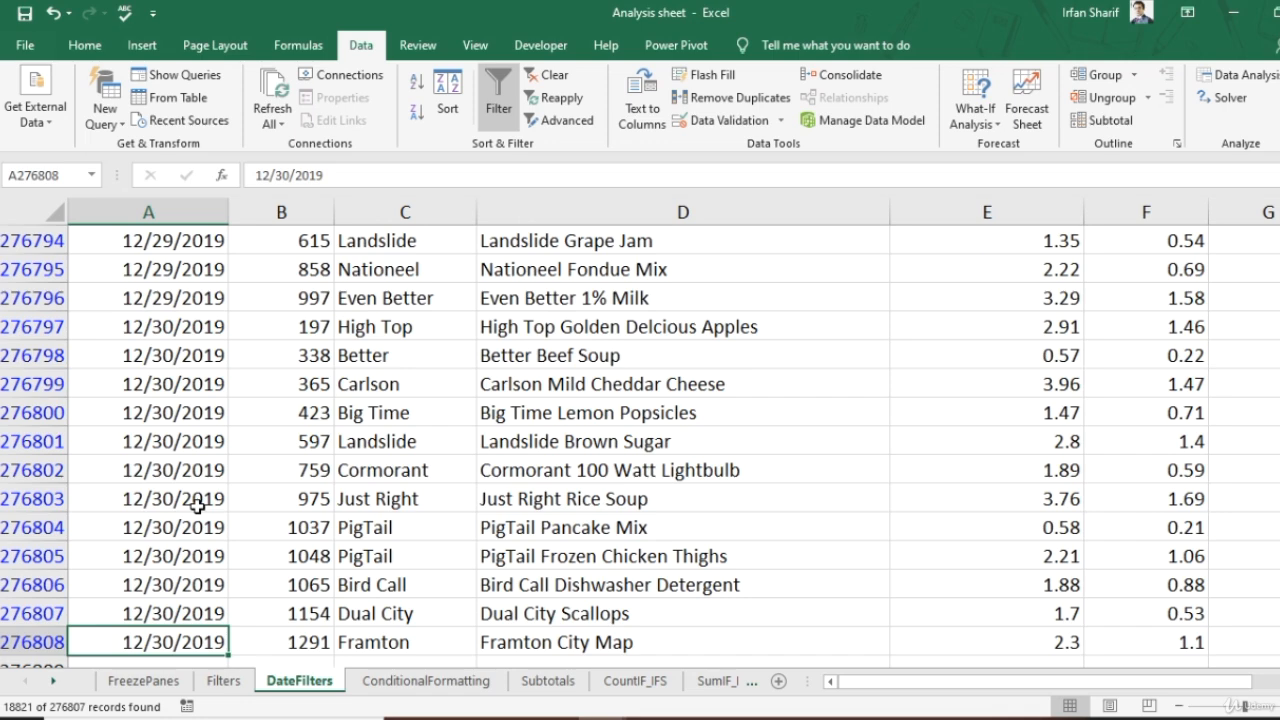
pyautogui.hotkey('ctrl', 'Up')
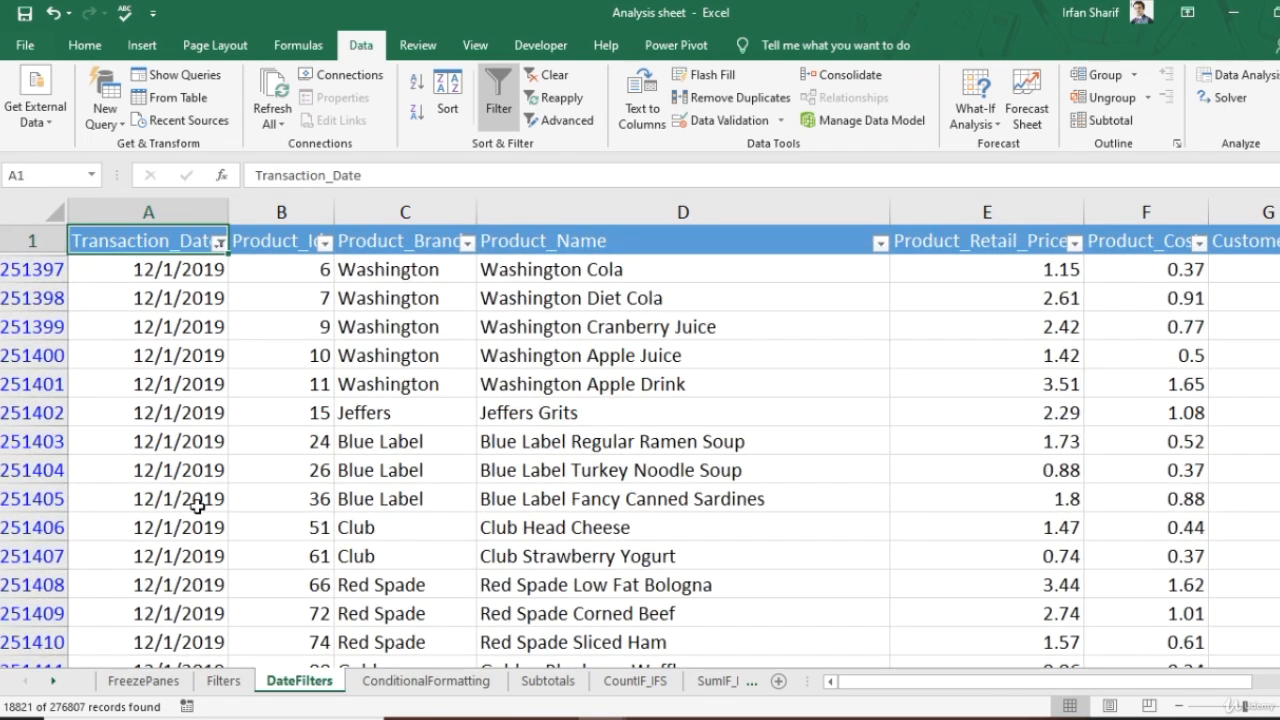
# Step: Examine the preset date conditions available for Transaction_Date and close the filter without applying changes
pyautogui.click(218, 242)
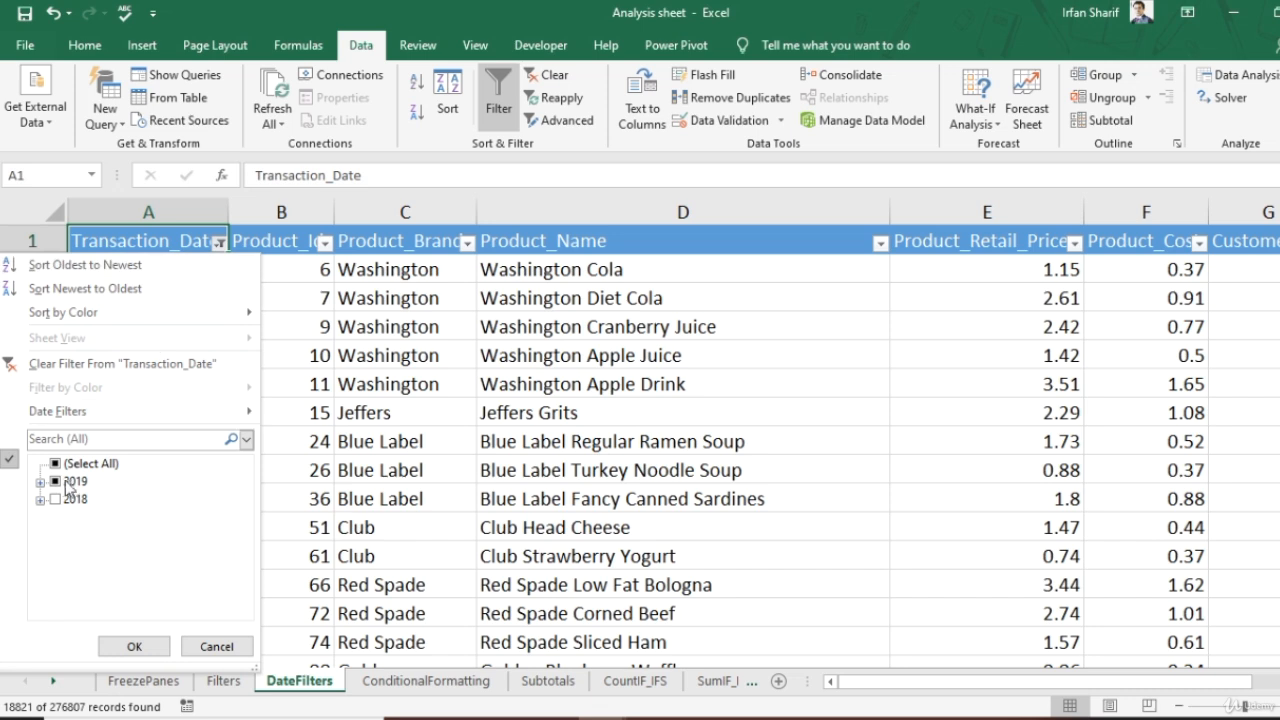
pyautogui.click(60, 465)
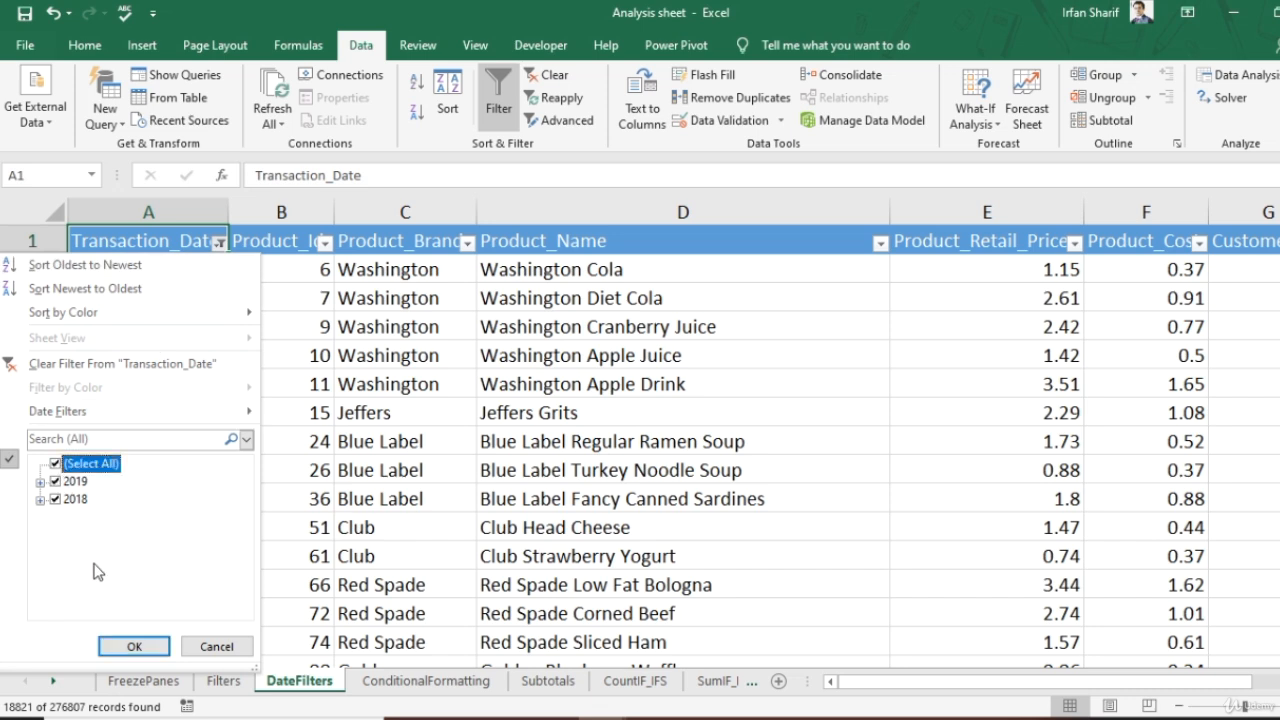
pyautogui.moveTo(148, 411)
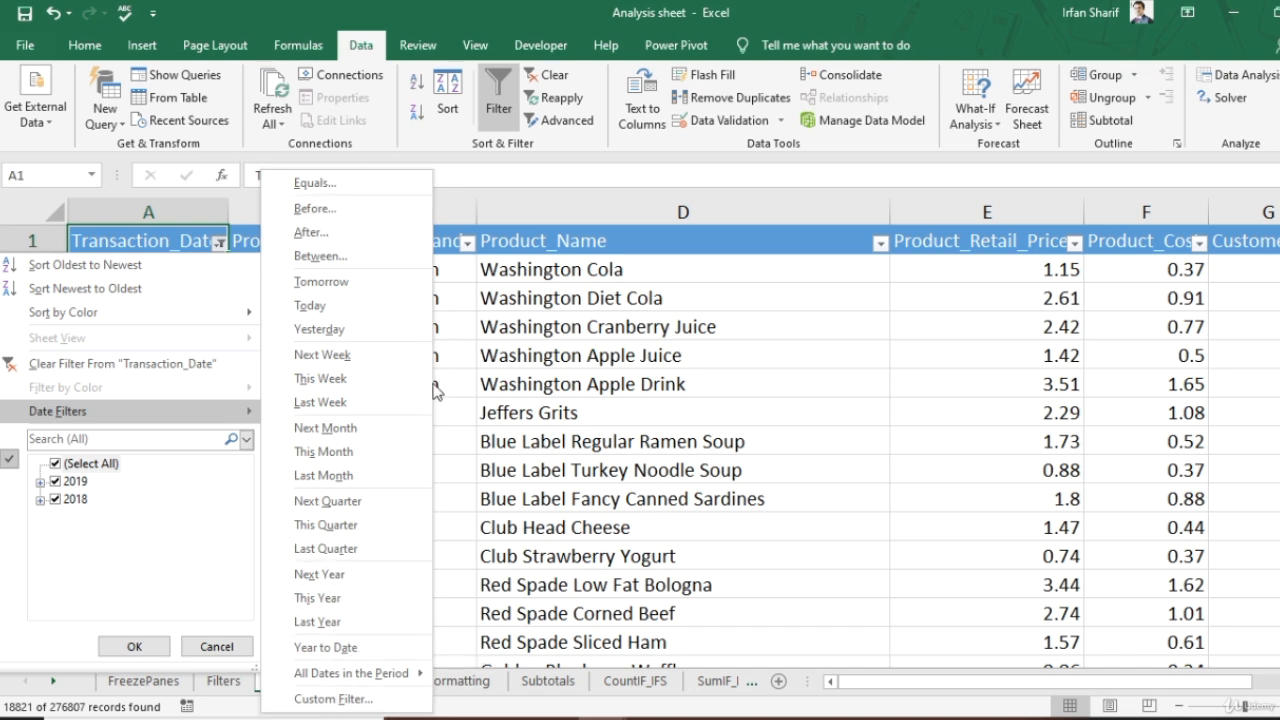
pyautogui.click(484, 377)
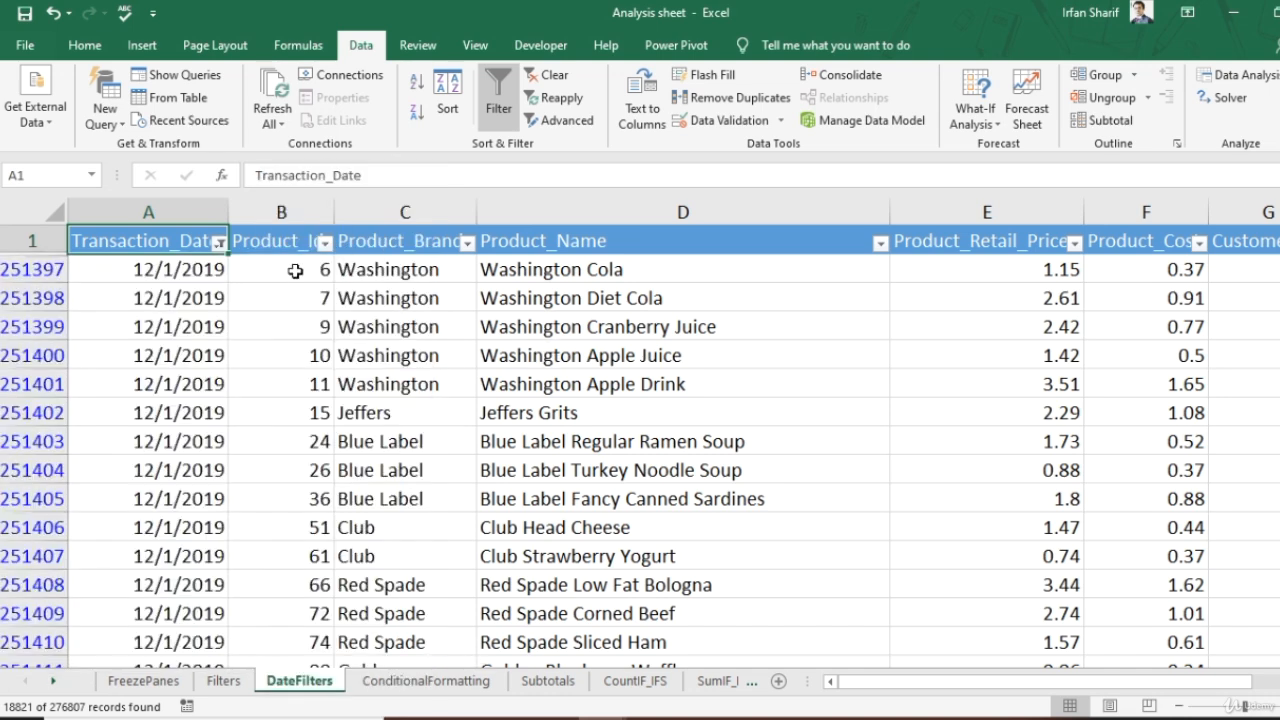
# Step: Select all filtered retail prices from the first visible row down to read their summary statistics, and return to the column header
pyautogui.click(518, 278)
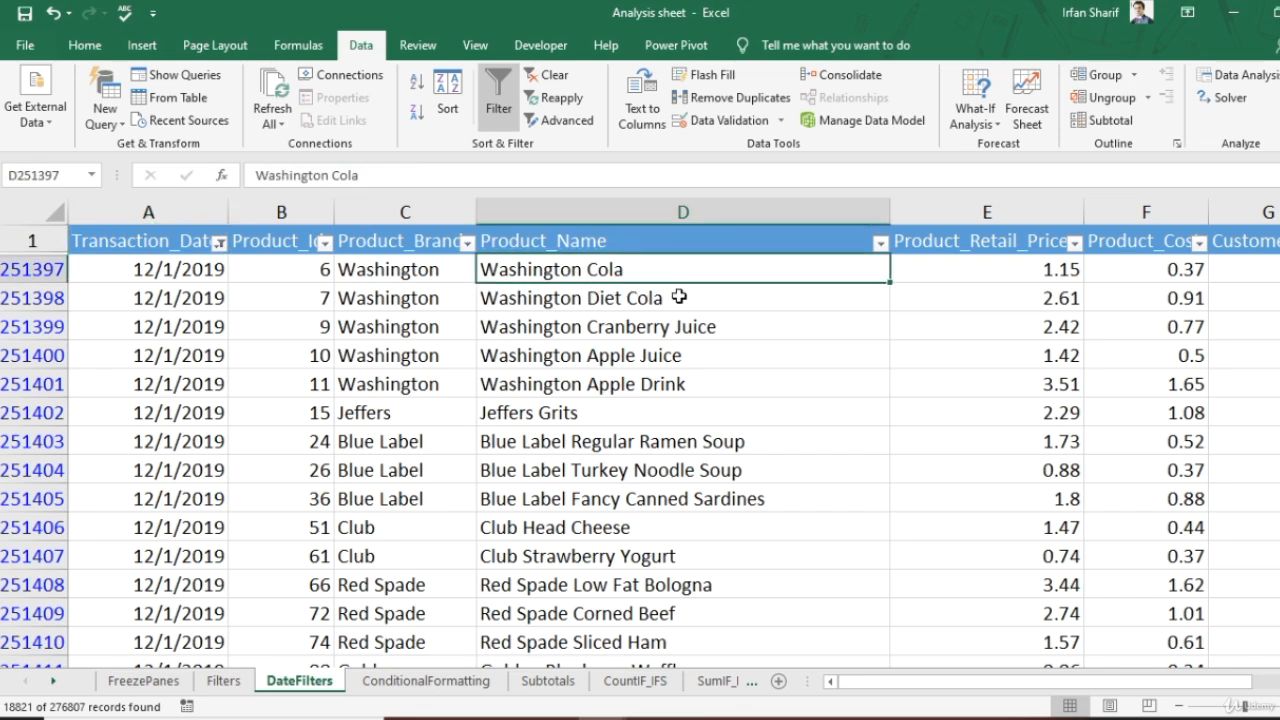
pyautogui.press('Right')
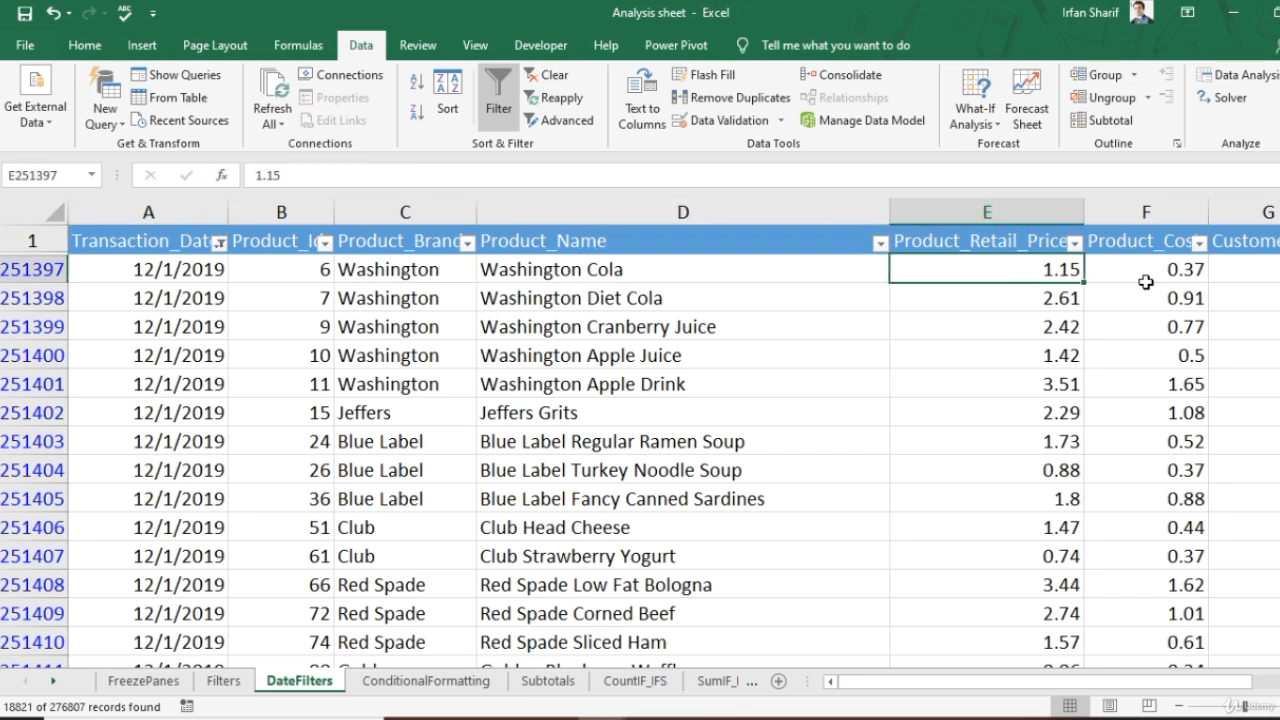
pyautogui.hotkey('ctrl', 'shift', 'Down')
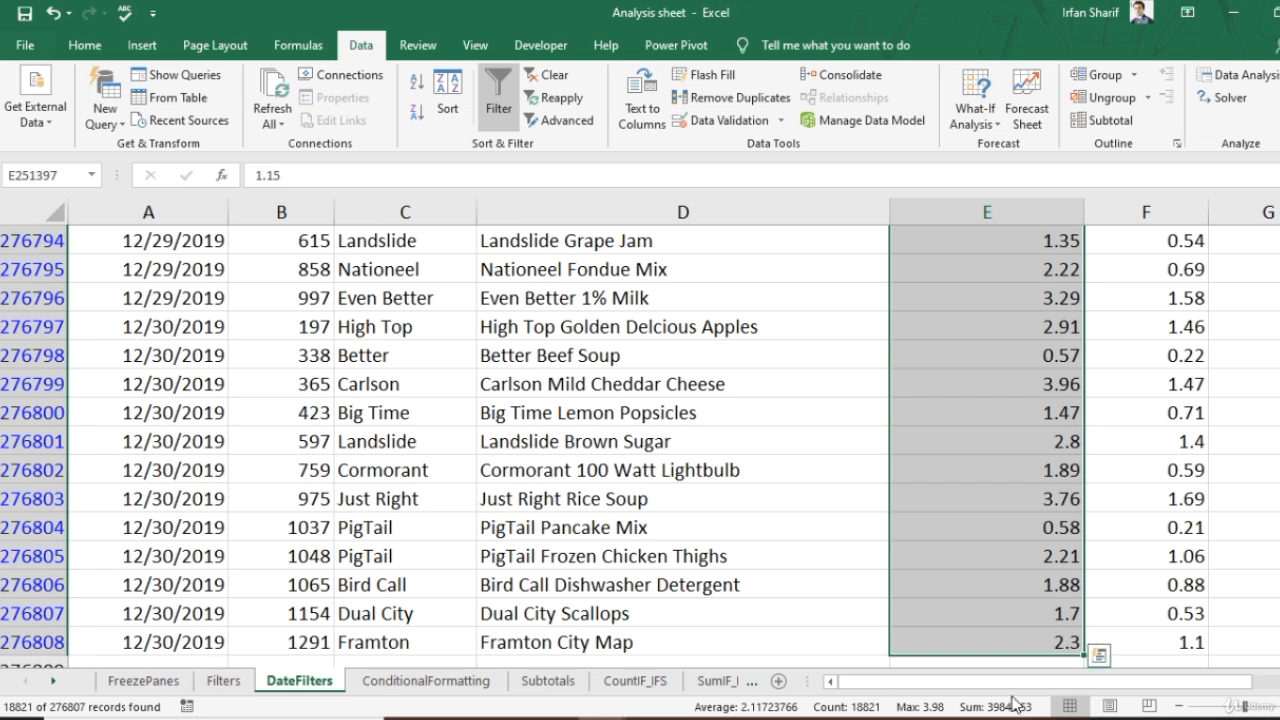
pyautogui.click(1009, 516)
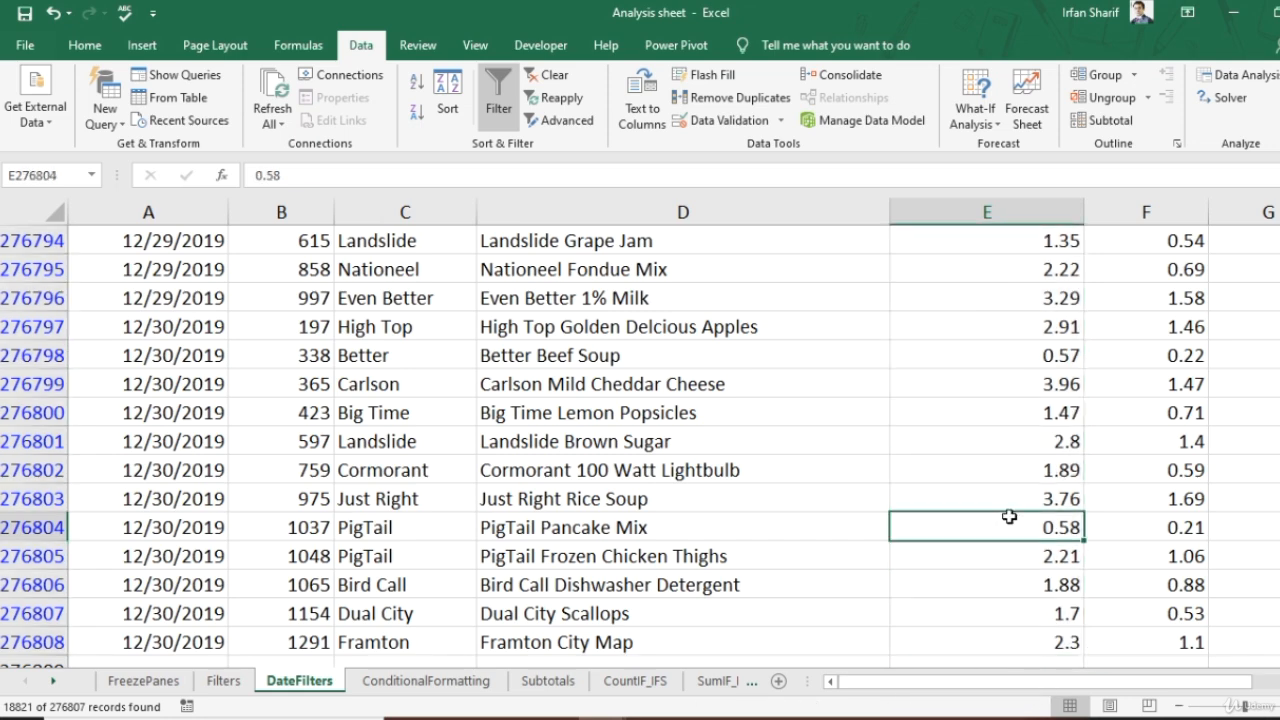
pyautogui.hotkey('ctrl', 'Up')
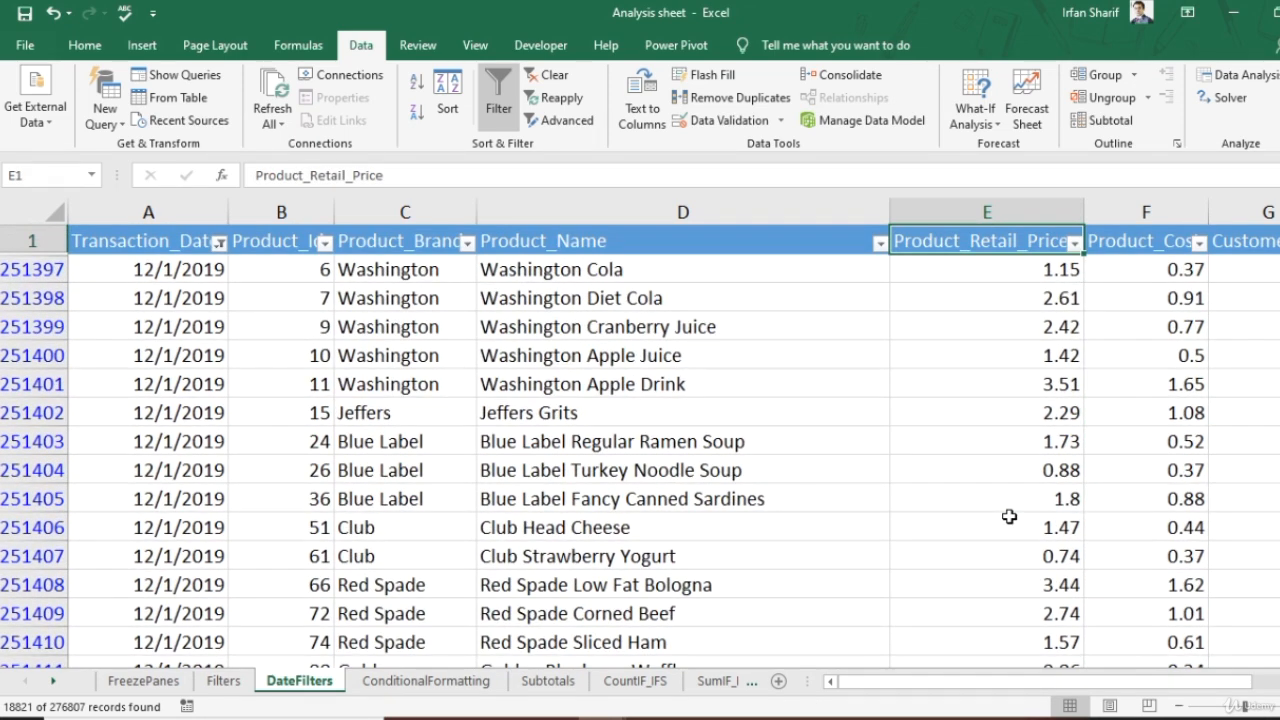